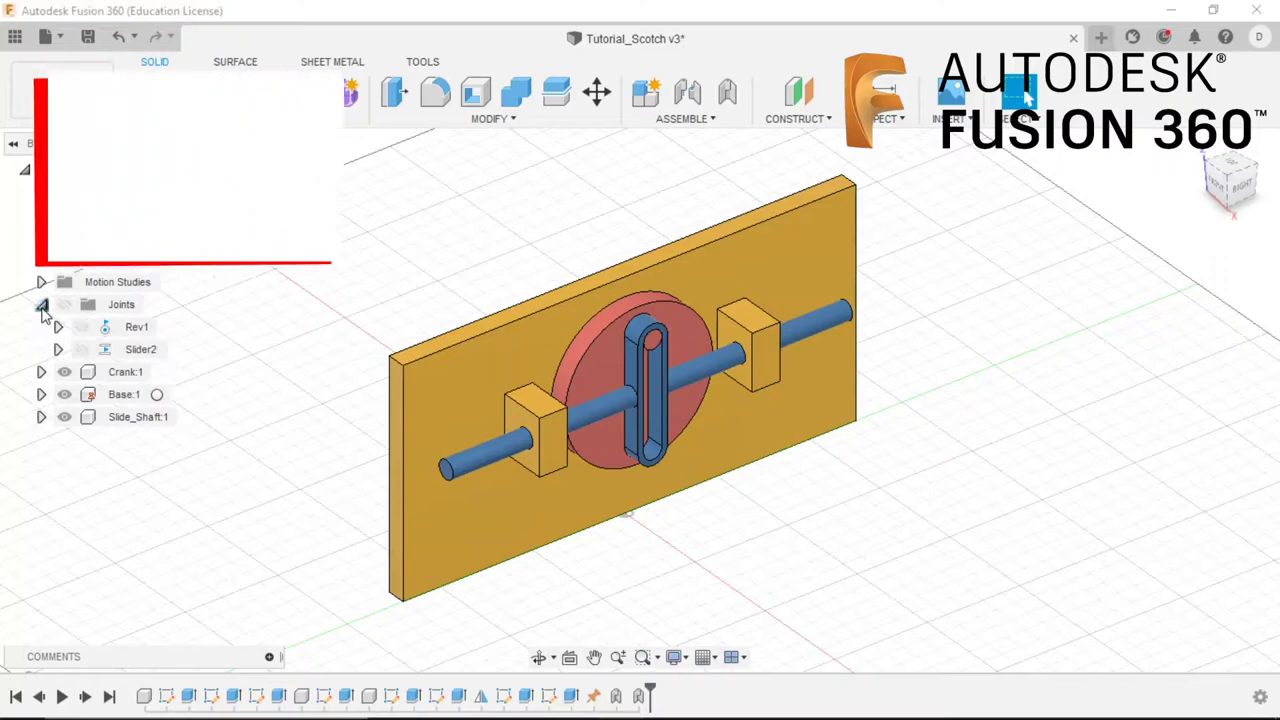
- Animate the model from the Rev1 joint, collapse Joints, and return to an isometric view
right_click(140, 328)
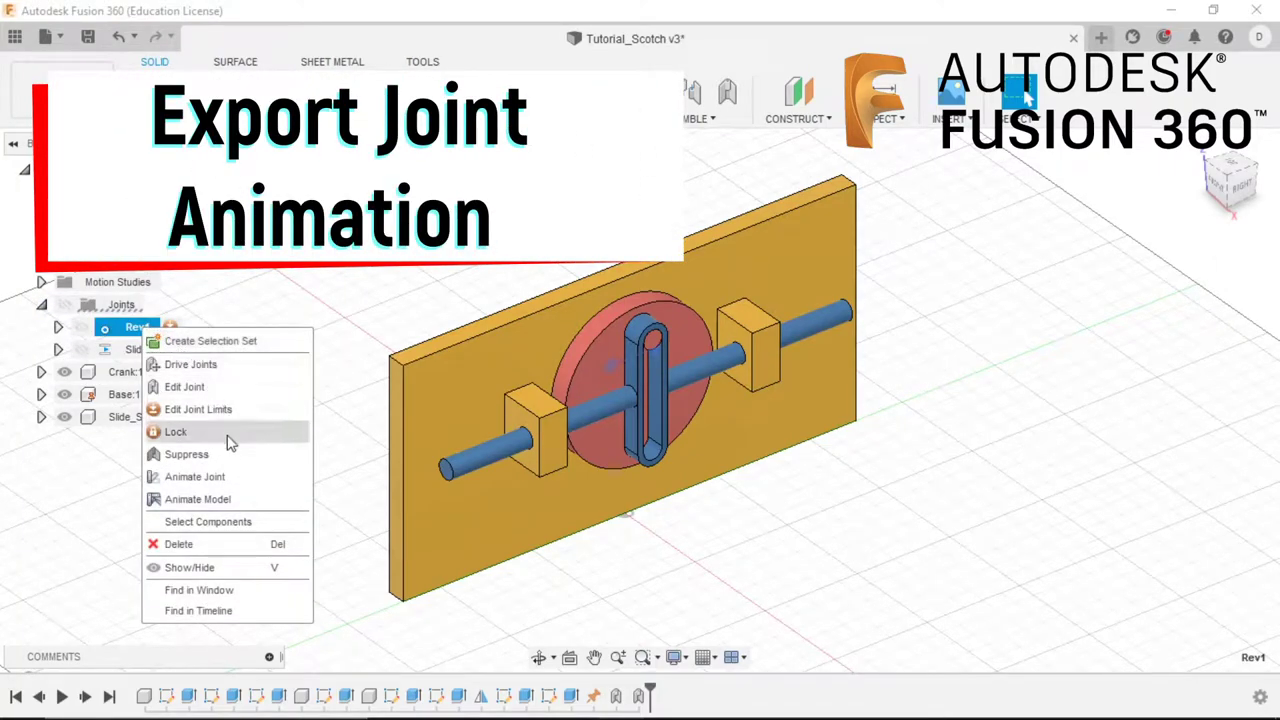
left_click(200, 499)
left_click(43, 305)
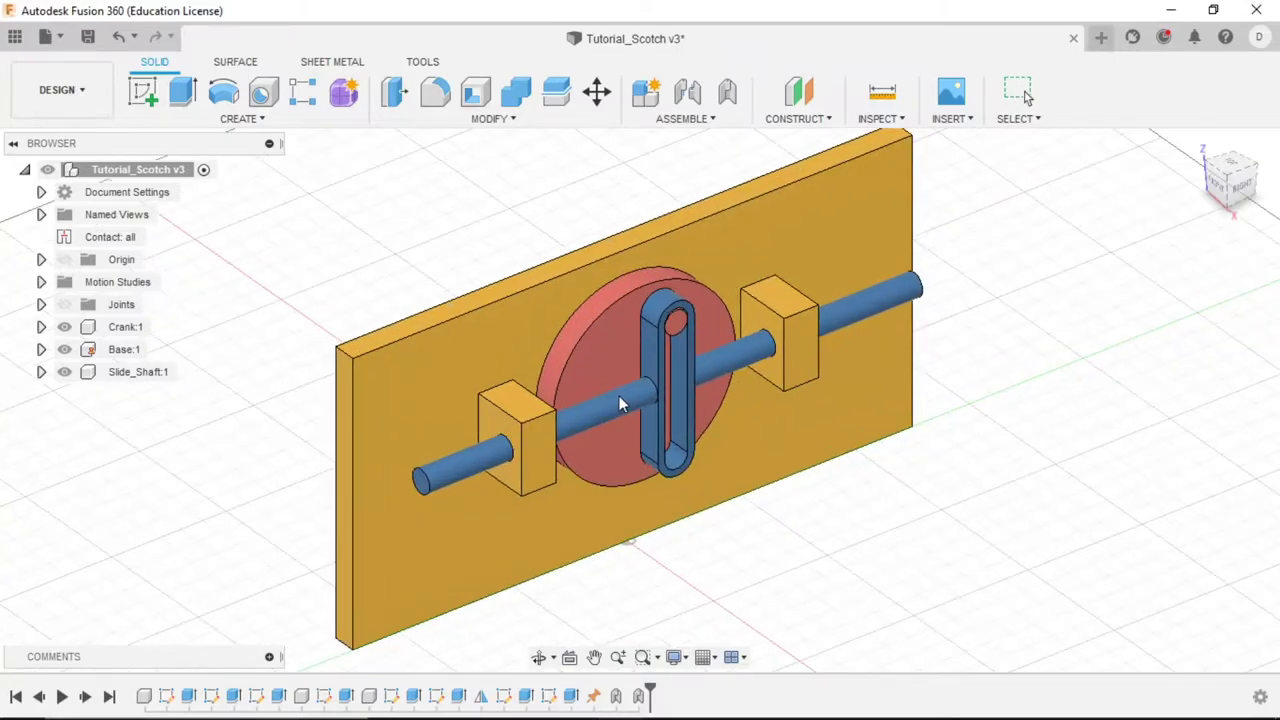
scroll(618, 395, "up", 4)
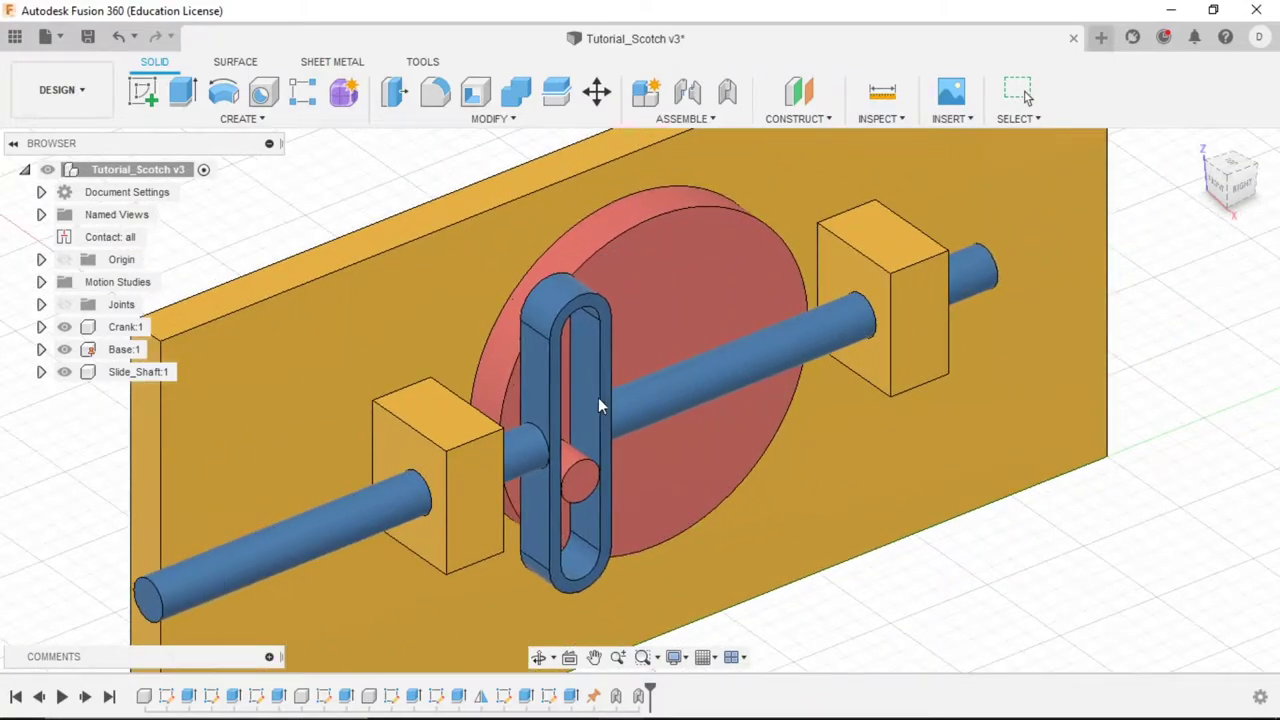
scroll(594, 350, "down", 2)
middle_click_drag(708, 288, 926, 341, "shift")
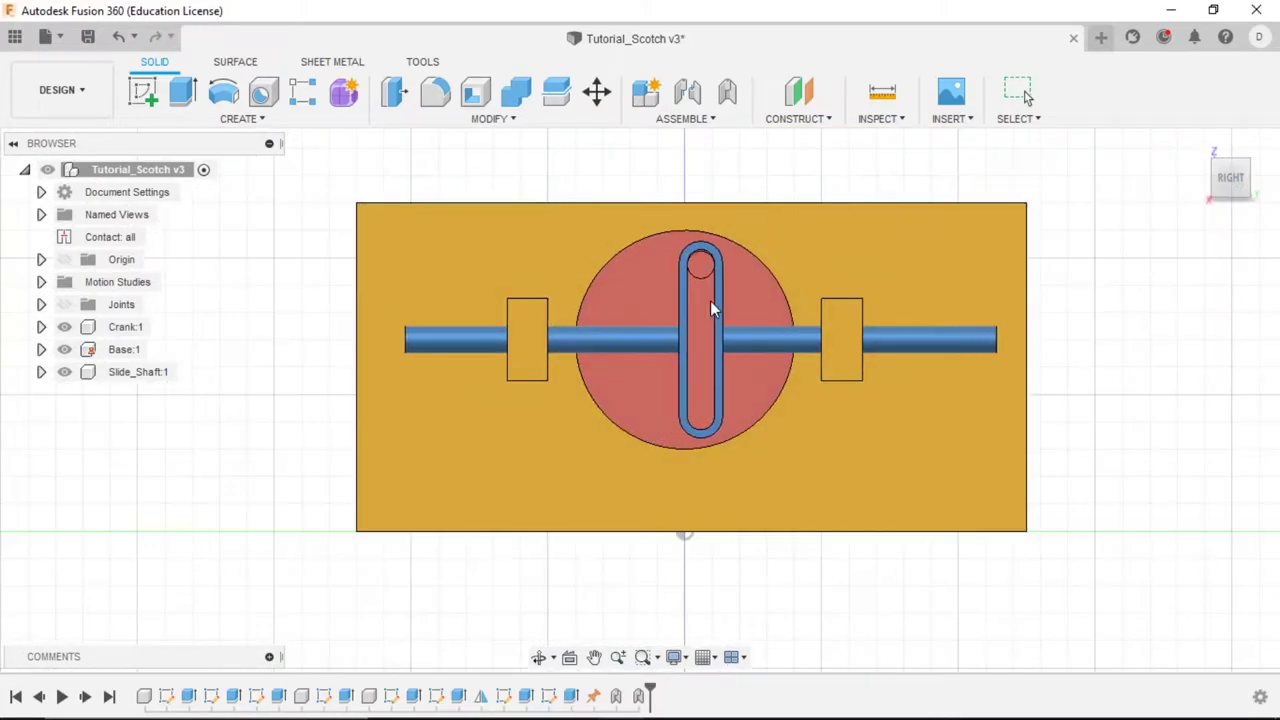
left_click(1219, 167)
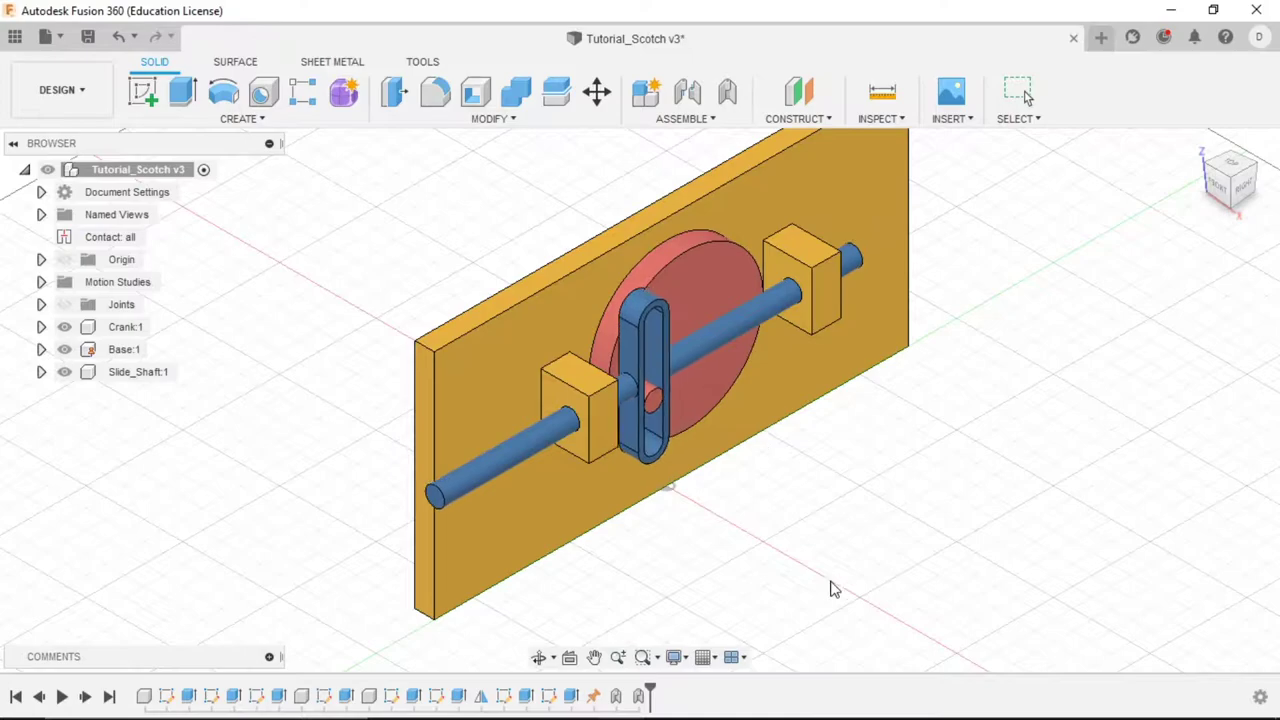
scroll(700, 585, "down", 1)
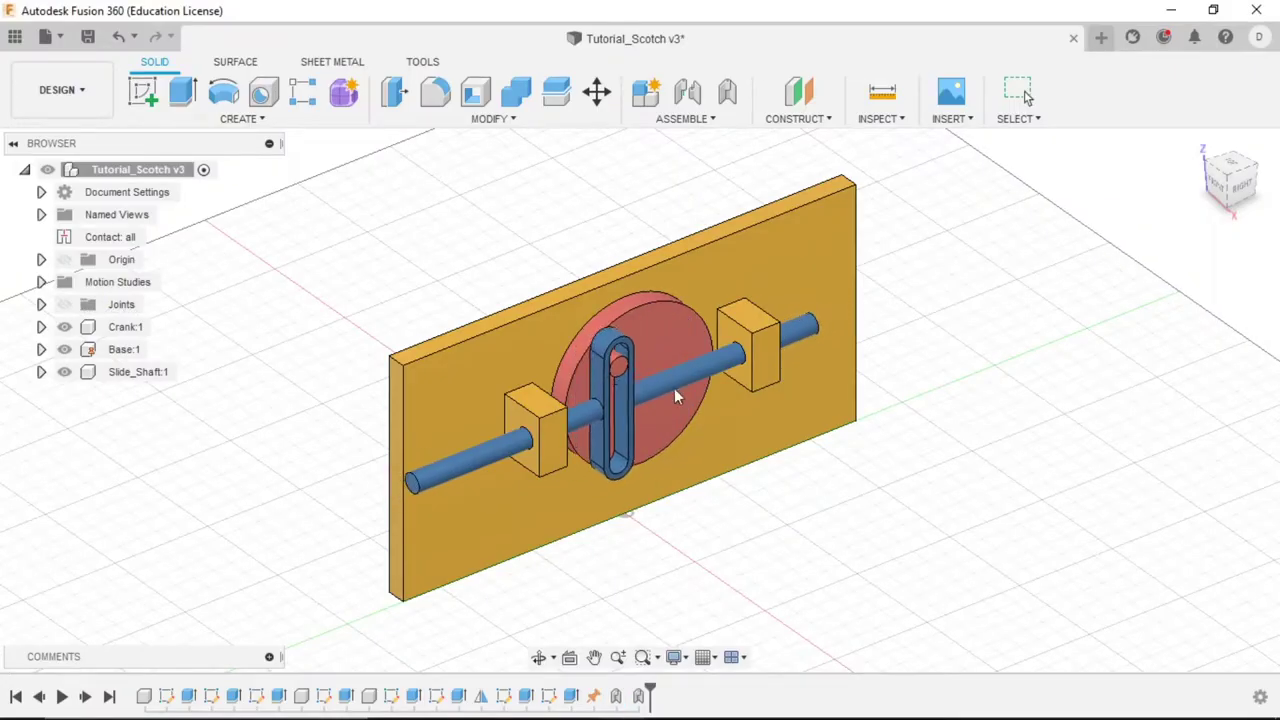
- Turn the crank and slide the yoke along the shaft, viewing the assembly from the right
scroll(640, 390, "up", 3)
scroll(625, 392, "up", 3)
mouse_move(625, 392)
left_mouse_down()
mouse_move(750, 224)
mouse_move(716, 485)
mouse_move(602, 372)
mouse_move(1051, 283)
mouse_move(674, 331)
left_mouse_up()
scroll(737, 297, "down", 3)
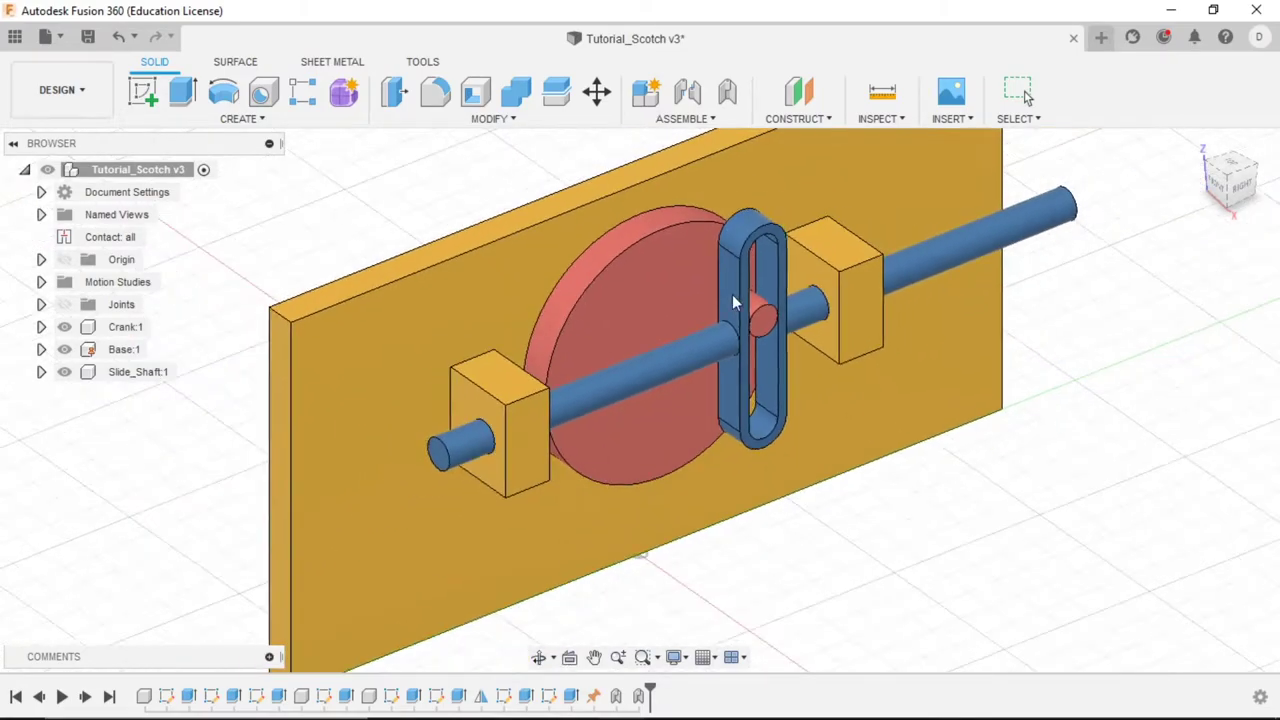
left_click(1237, 184)
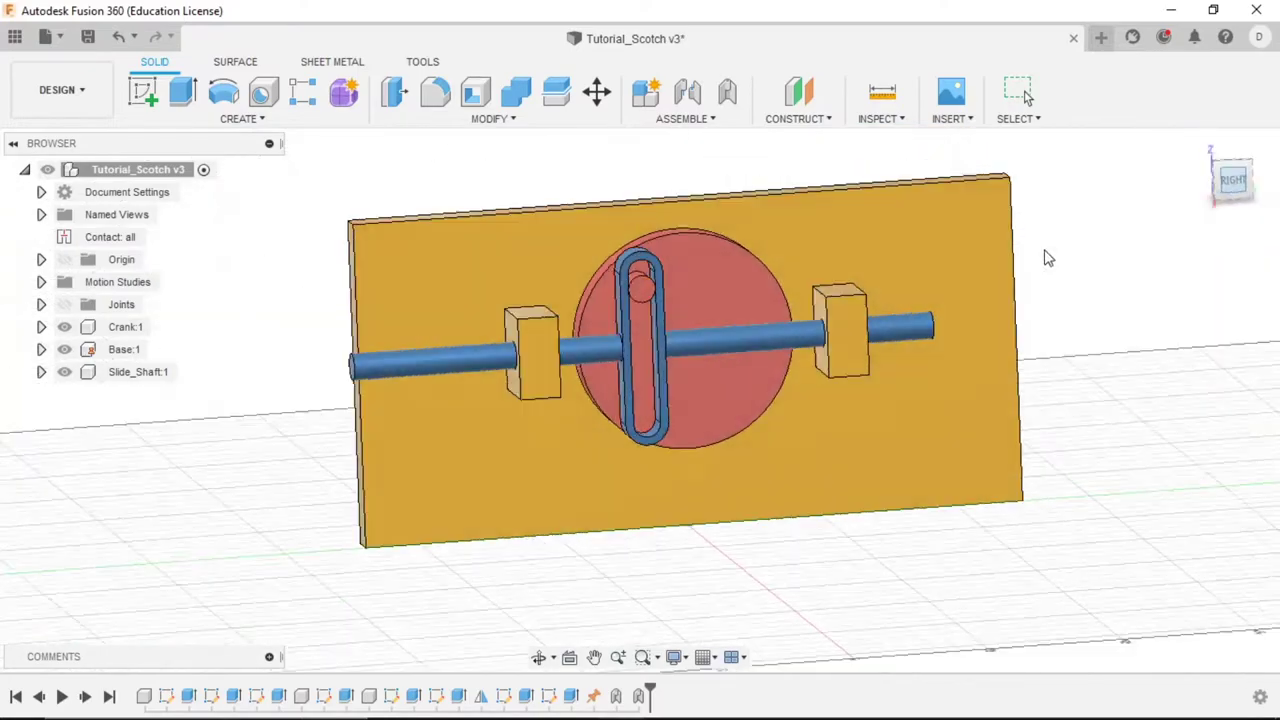
left_click_drag(712, 300, 791, 443)
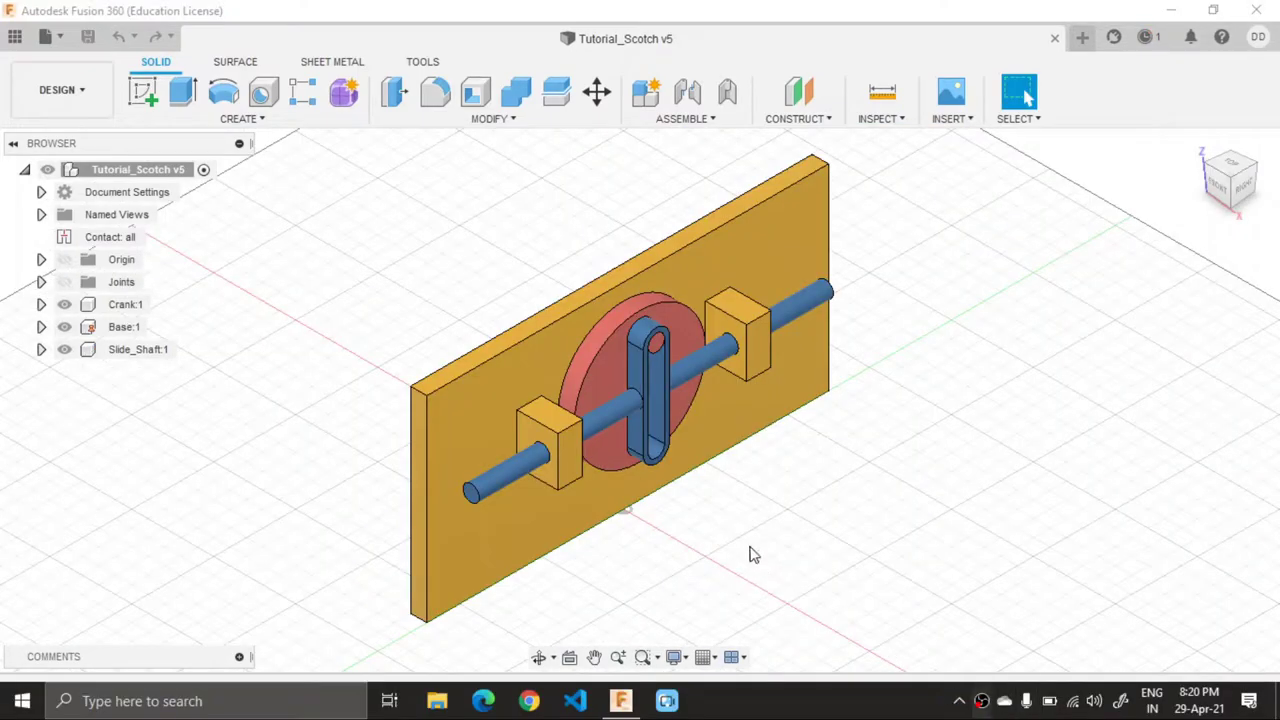
scroll(610, 370, "up", 2)
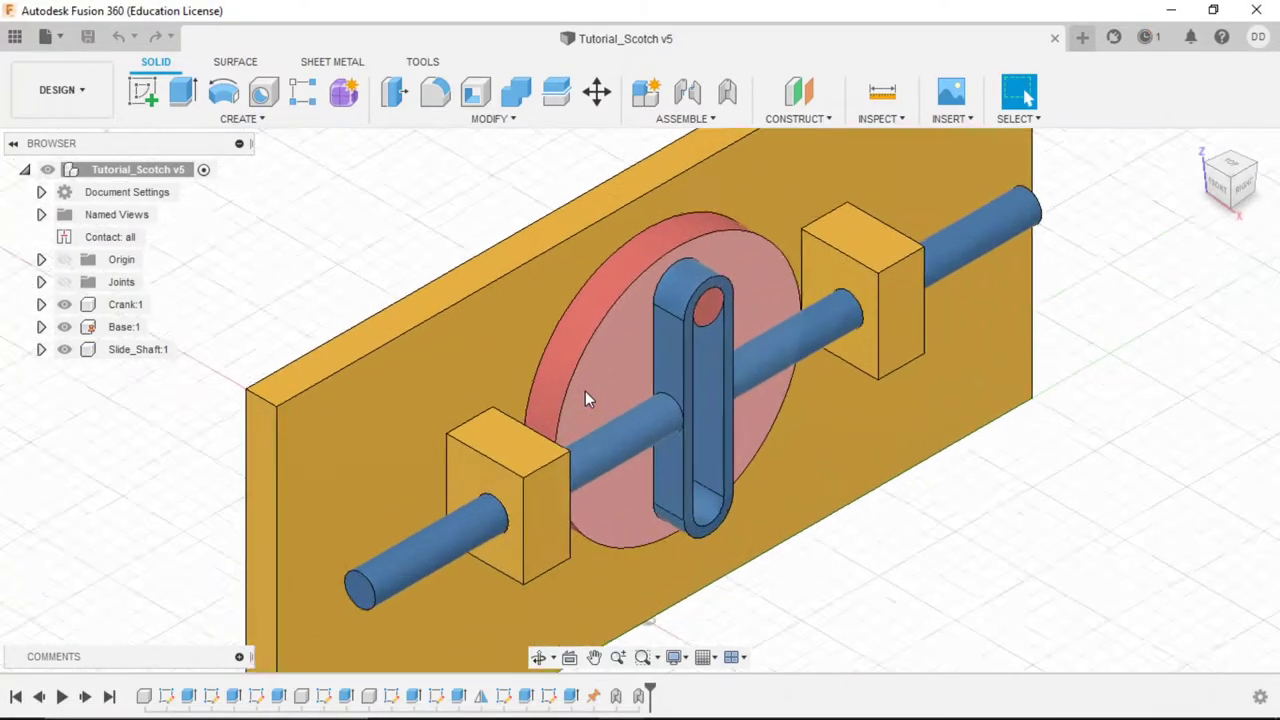
scroll(603, 377, "down", 1)
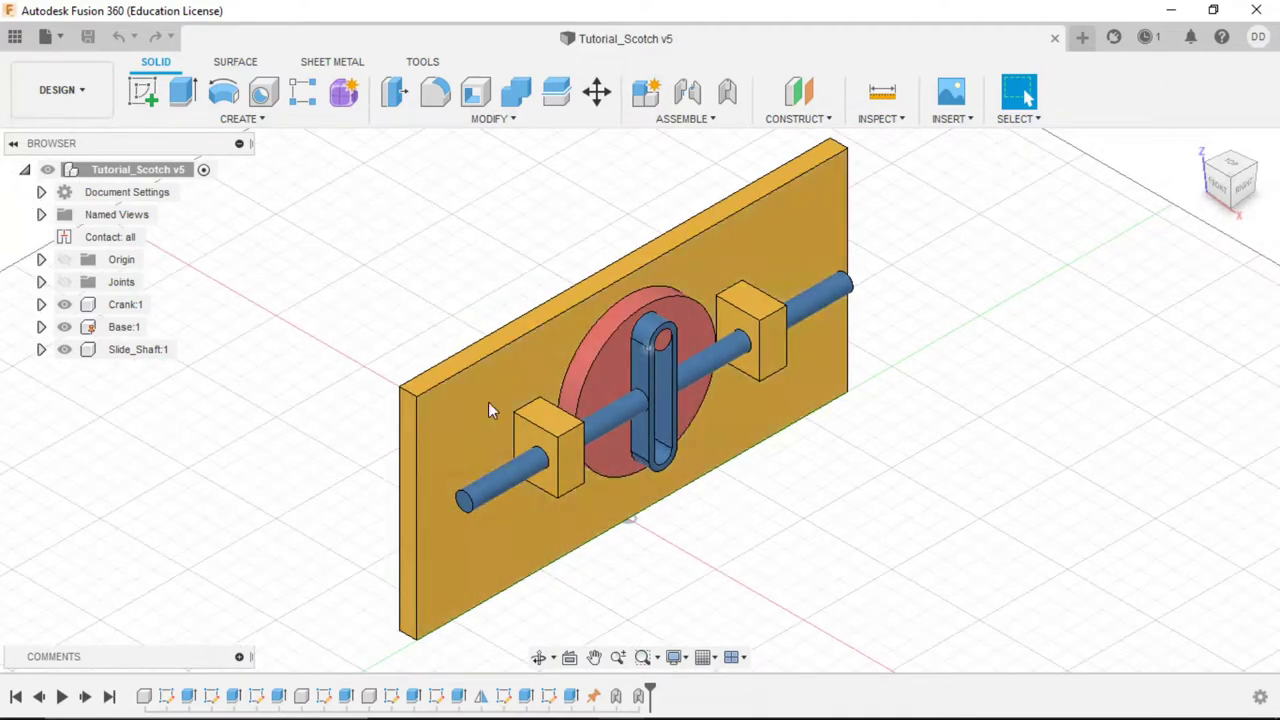
- Animate the whole model again from the Rev1 joint
left_click(41, 282)
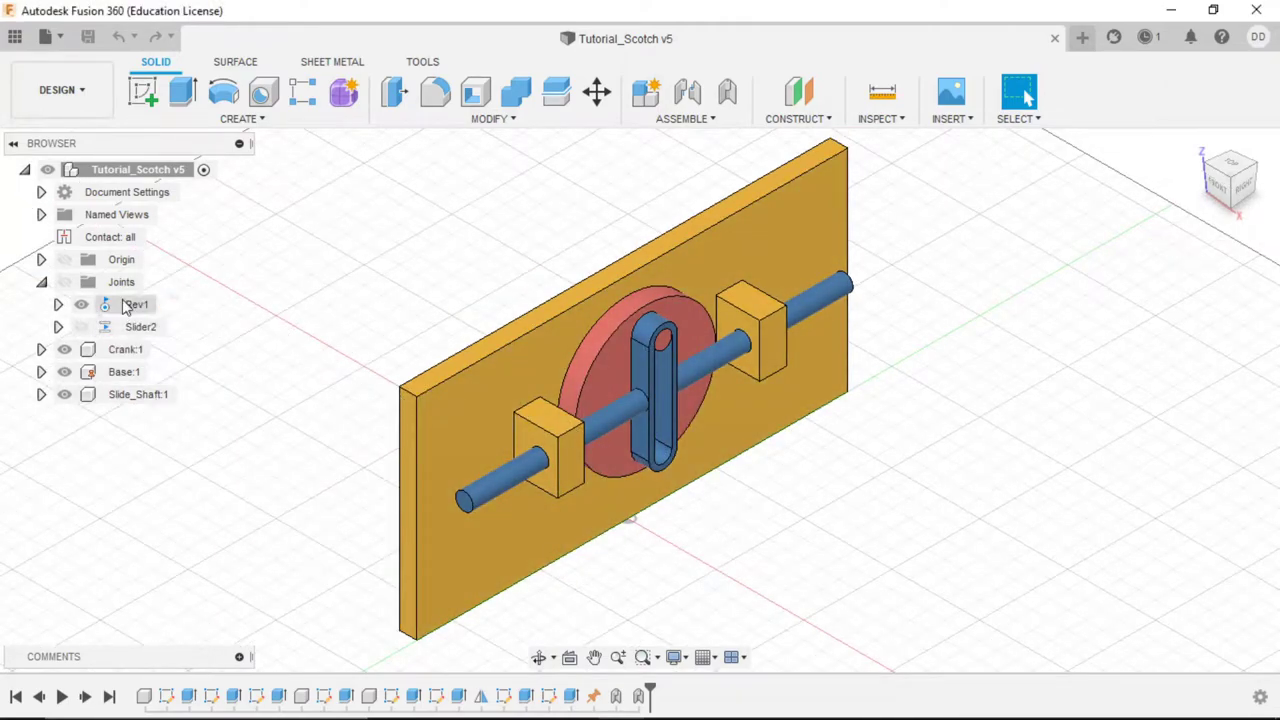
right_click(108, 304)
left_click(200, 466)
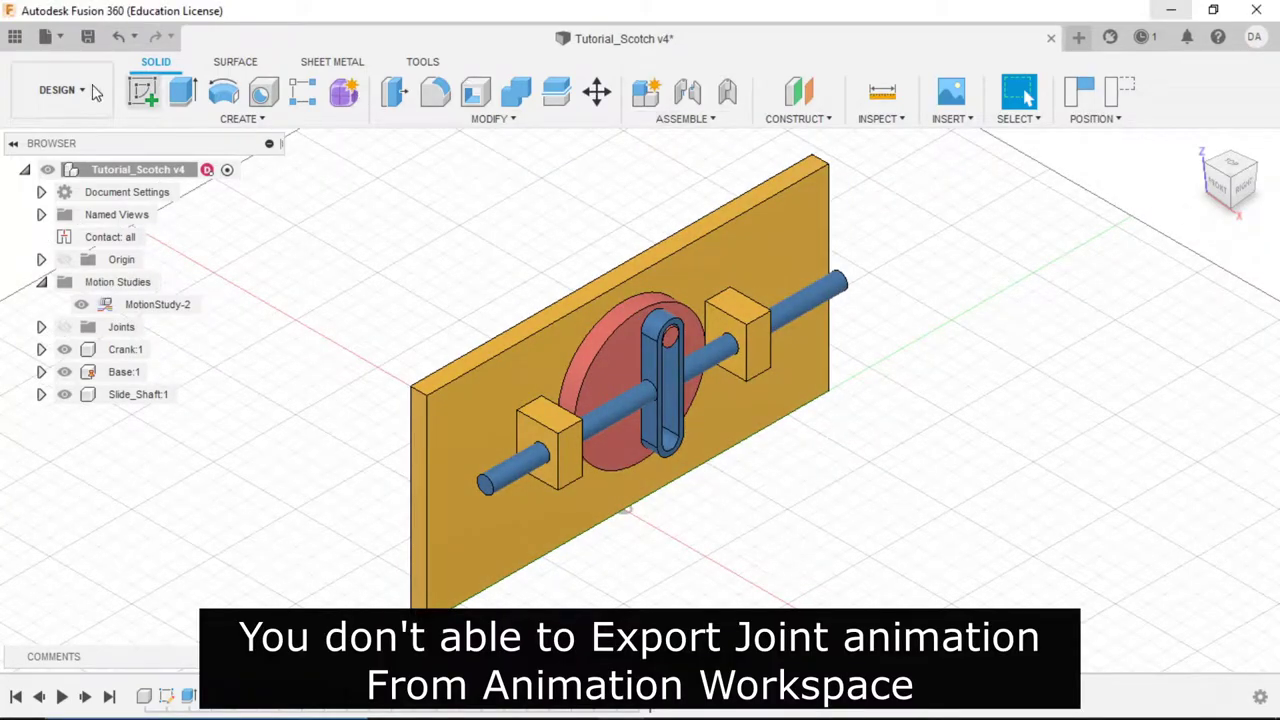
- Open the DESIGN workspace list to reveal the Animation option
left_click(85, 95)
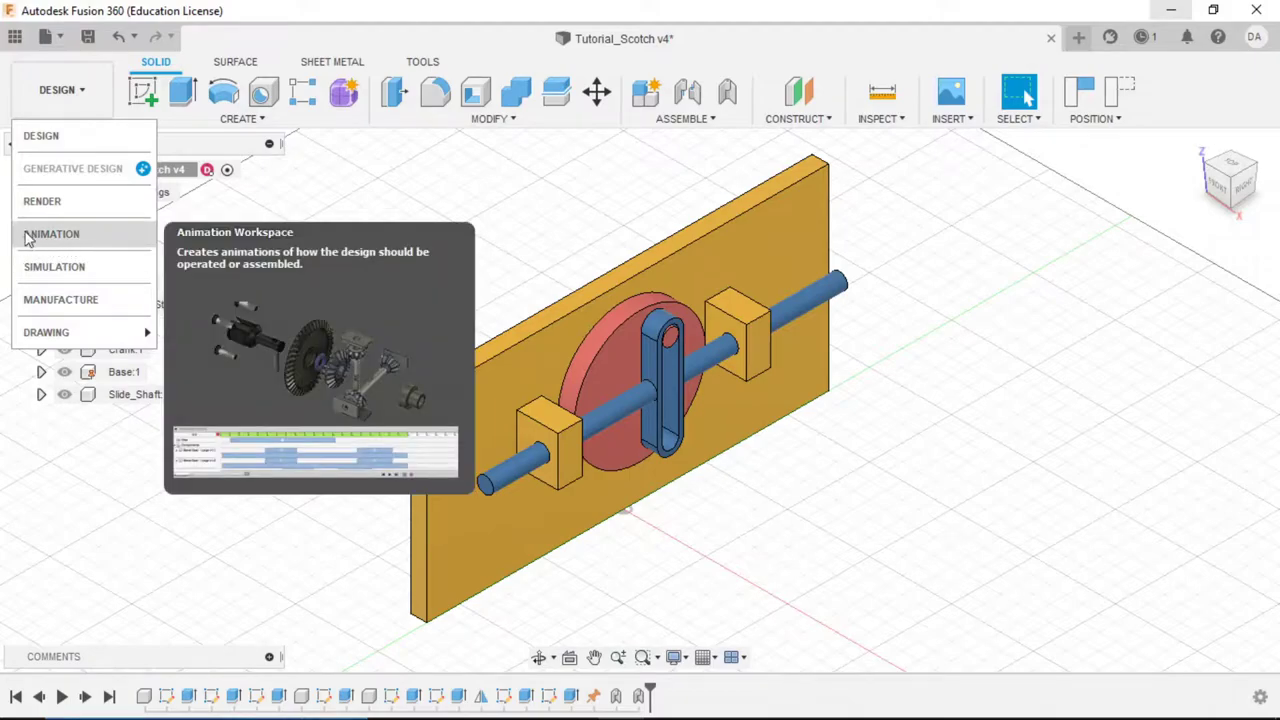
- Start a new Motion Study, widen its timeline panel, and add the Rev1 joint
left_click(696, 120)
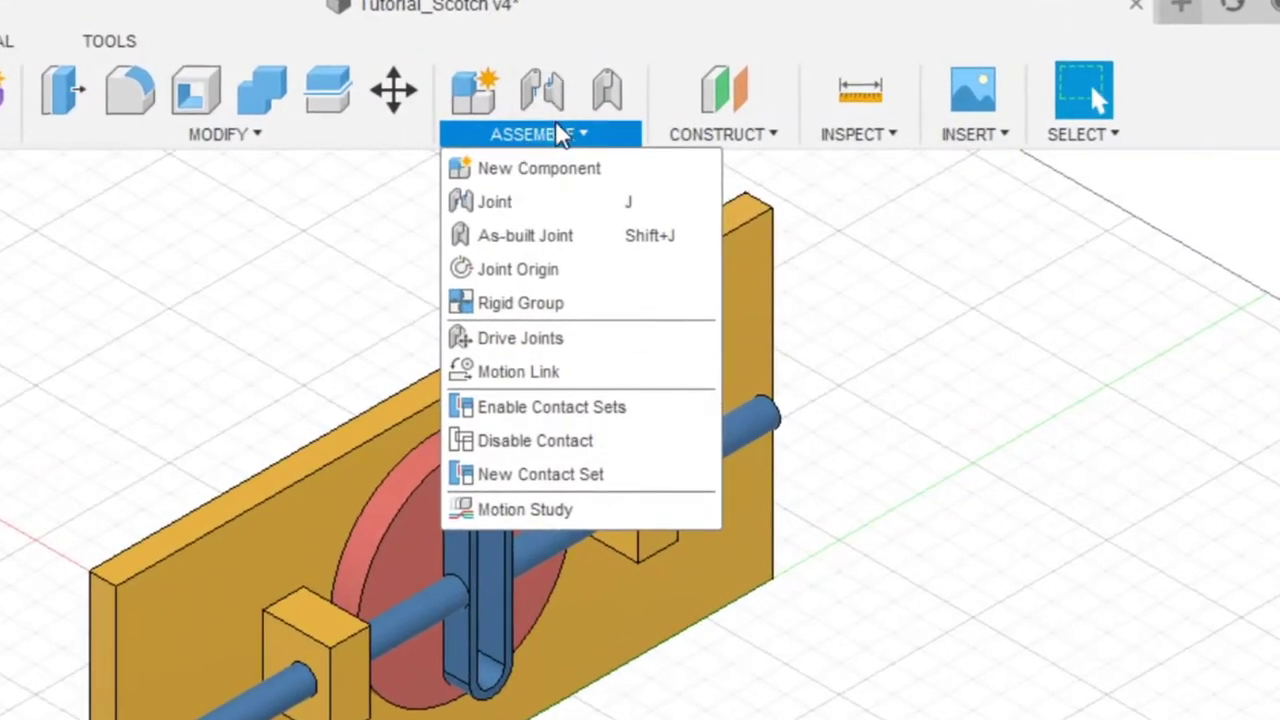
mouse_move(525, 509)
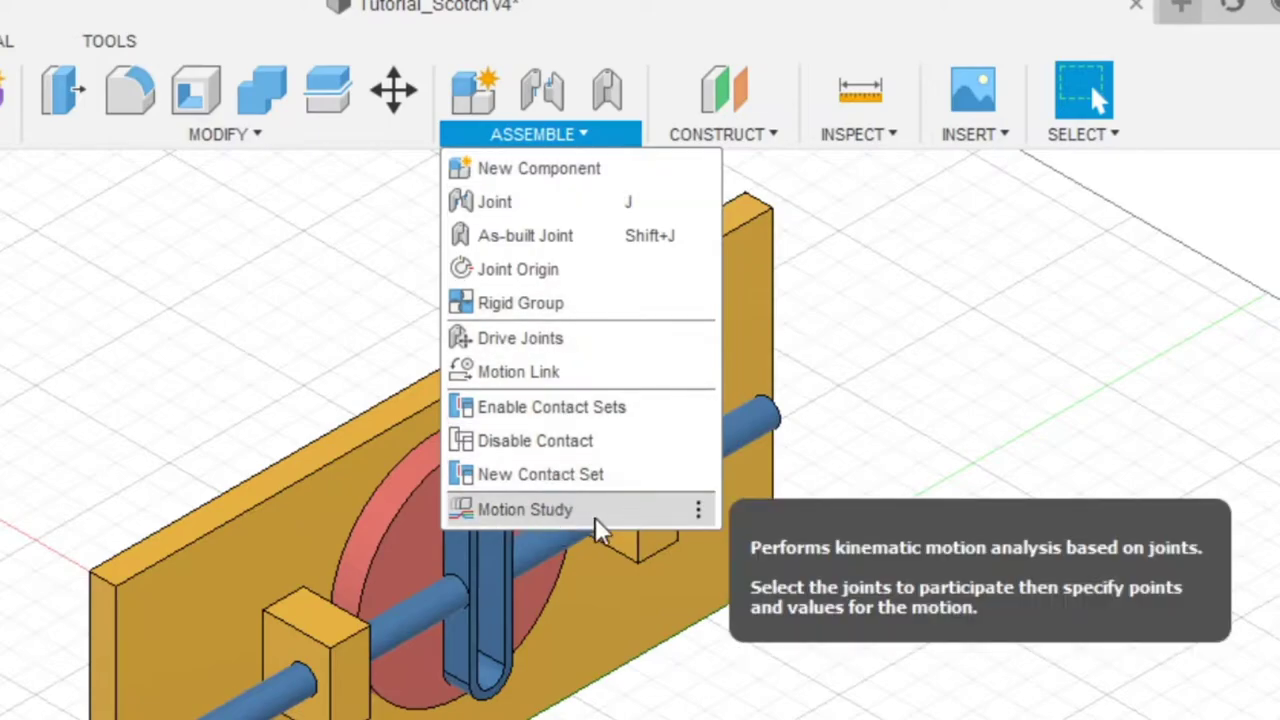
left_click(592, 512)
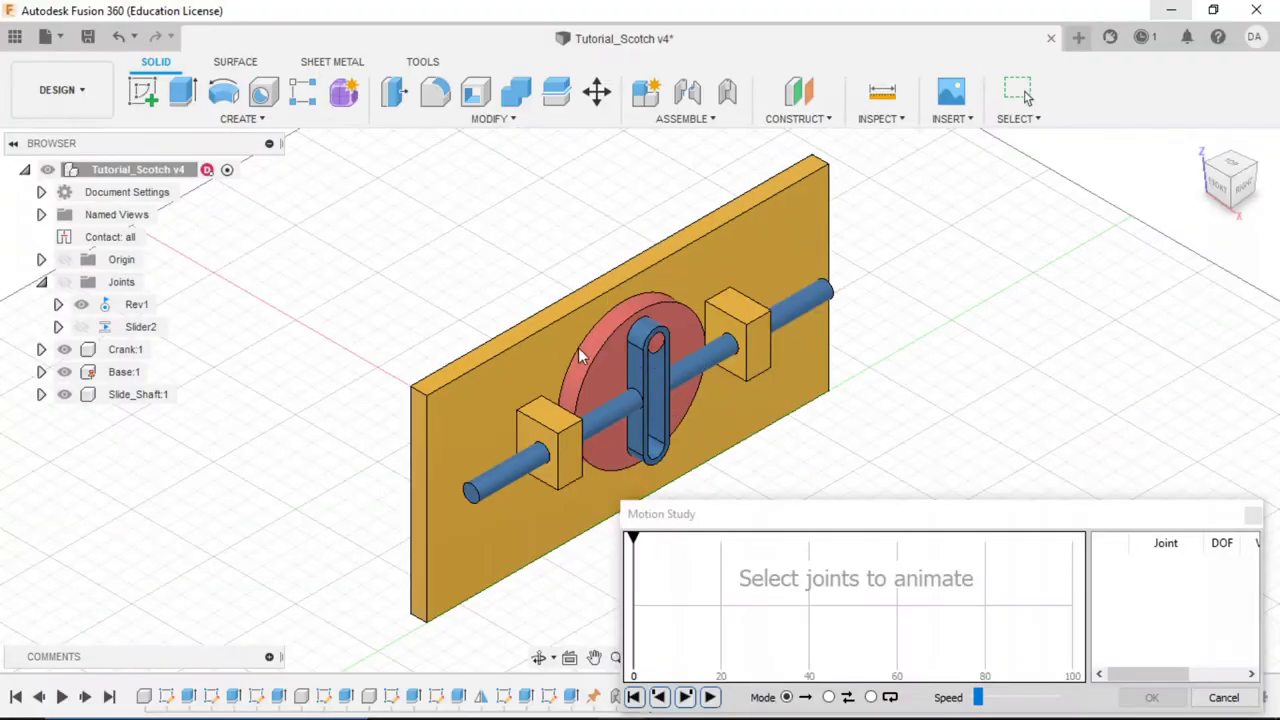
mouse_move(929, 518)
left_mouse_down()
mouse_move(774, 276)
mouse_move(852, 272)
mouse_move(743, 297)
mouse_move(726, 334)
mouse_move(854, 311)
mouse_move(613, 370)
mouse_move(614, 390)
left_mouse_up()
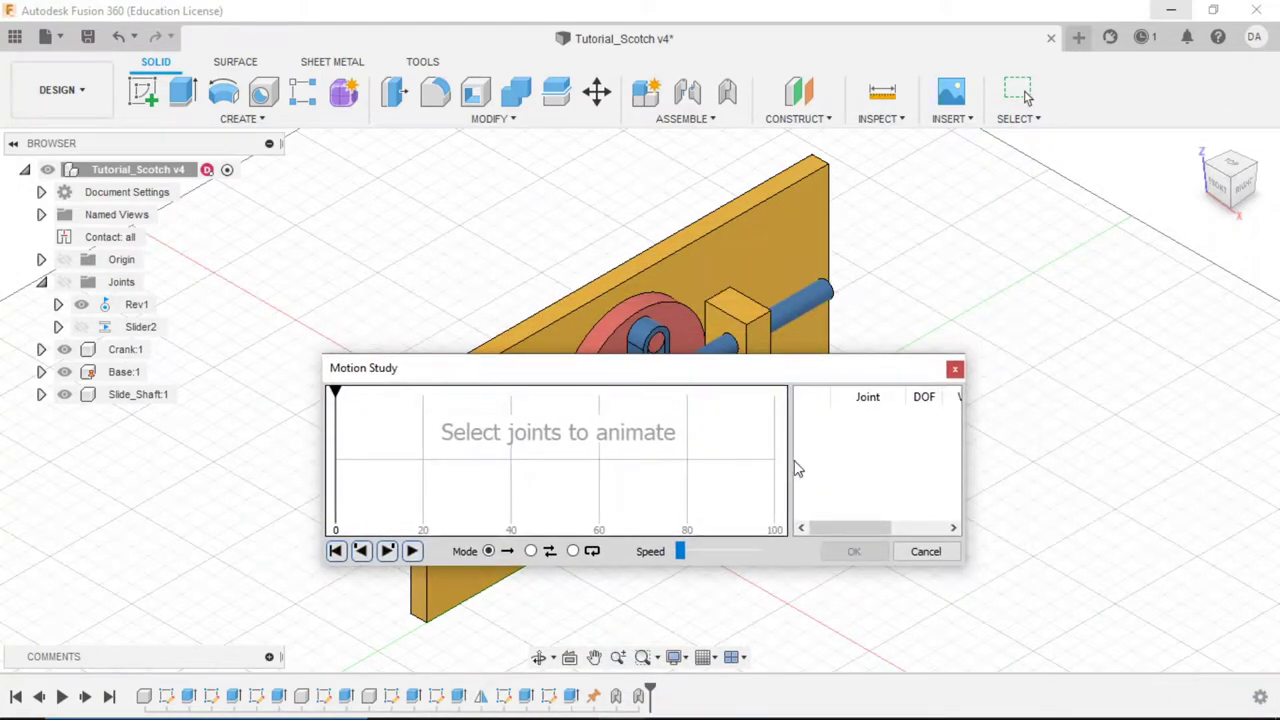
mouse_move(766, 378)
left_mouse_down()
mouse_move(809, 431)
mouse_move(1006, 503)
mouse_move(931, 519)
left_mouse_up()
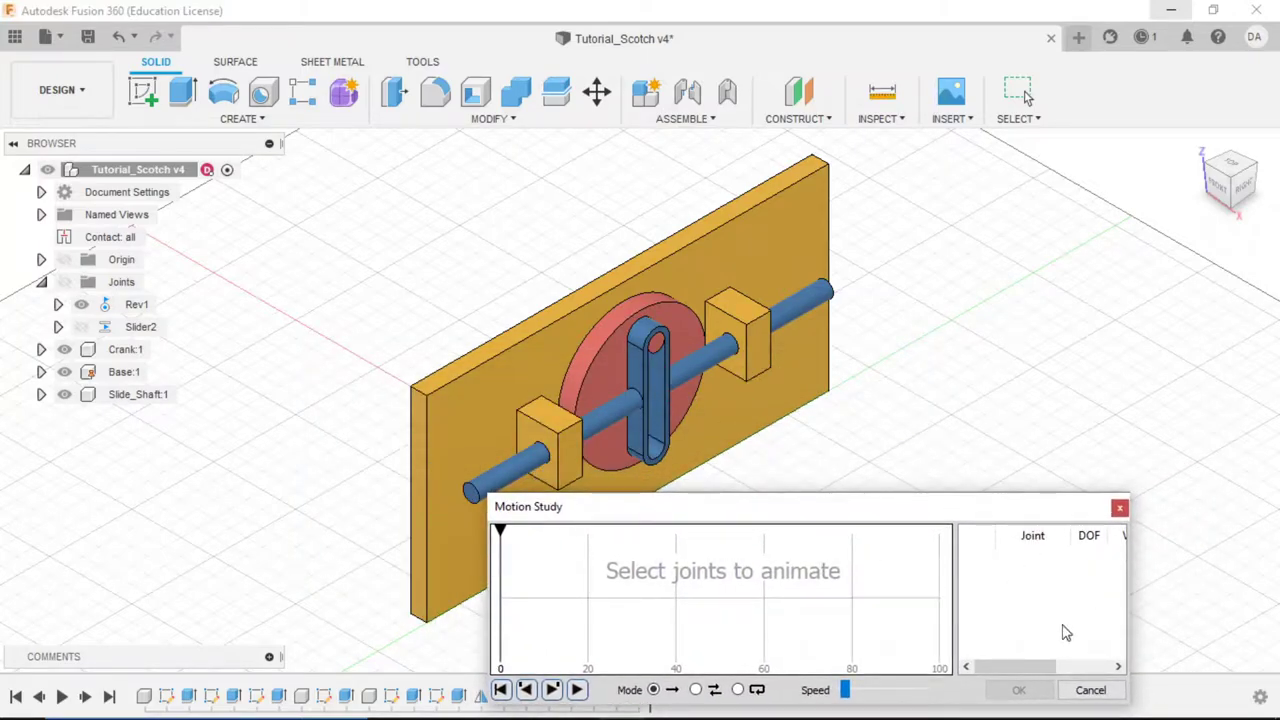
left_click_drag(1128, 602, 1260, 604)
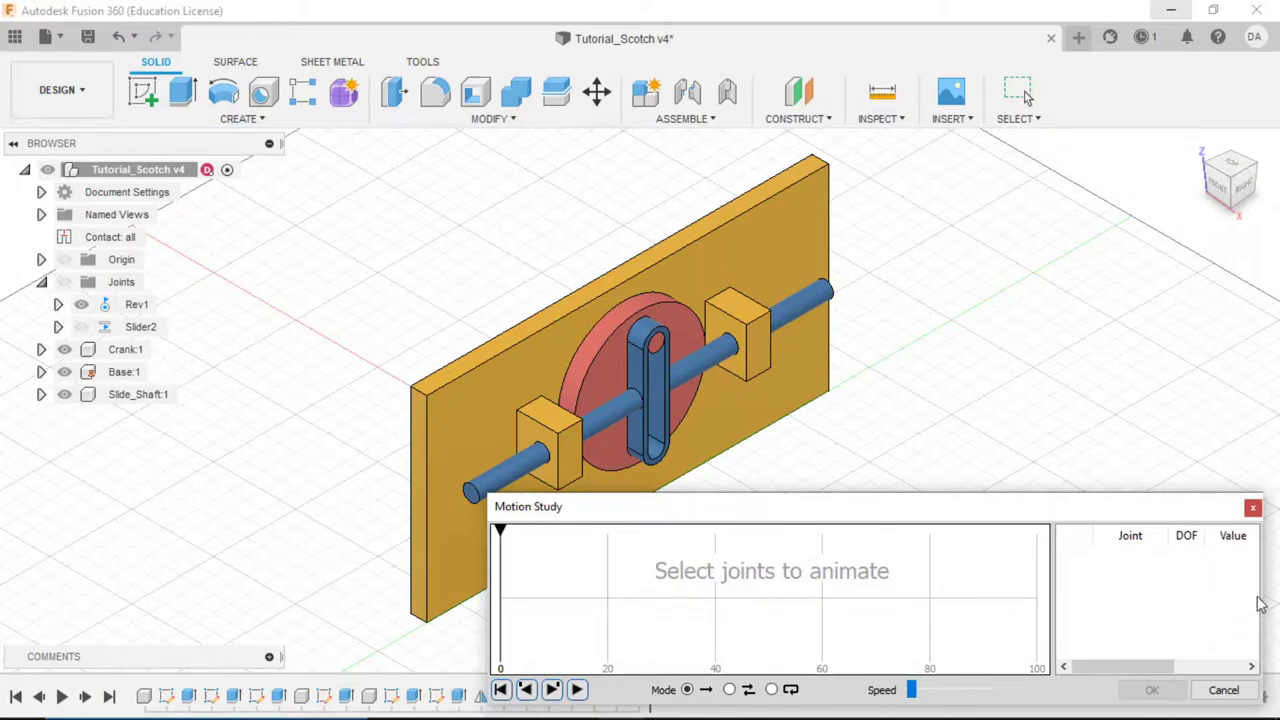
left_click(128, 305)
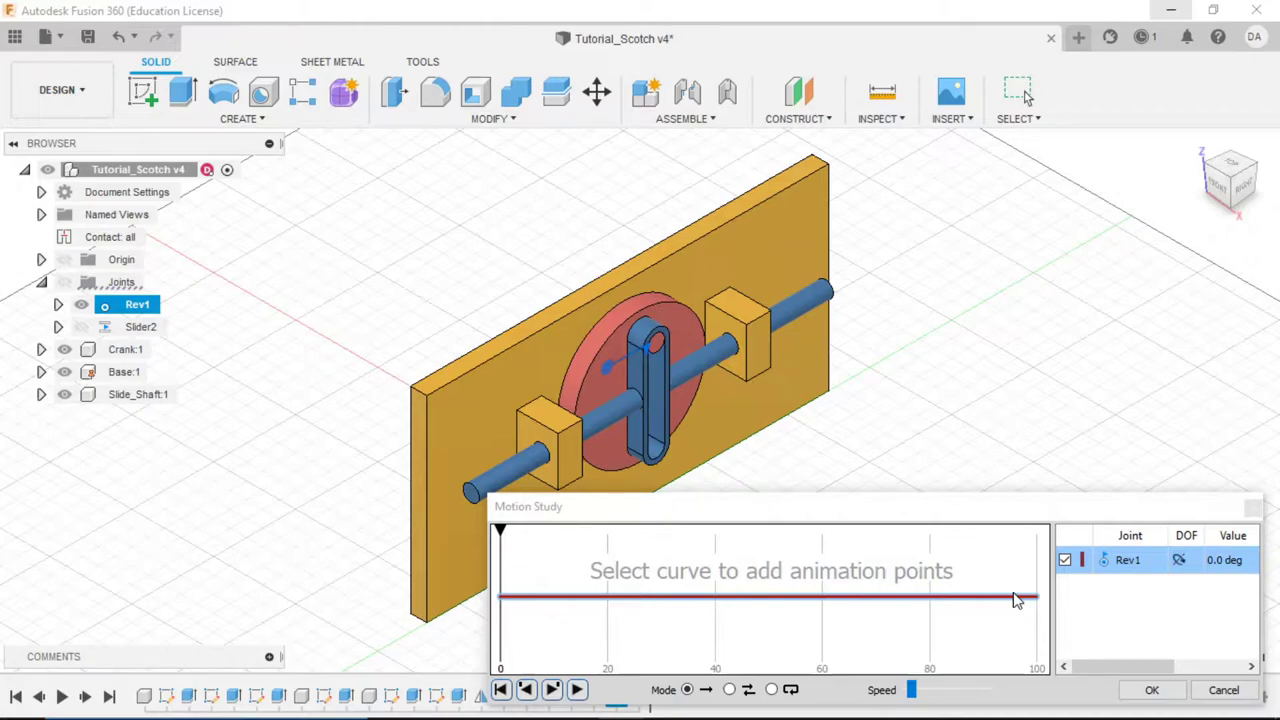
- Add Rev1 keyframes at step 20 (72 deg) and step 40 (144 deg)
left_click(604, 598)
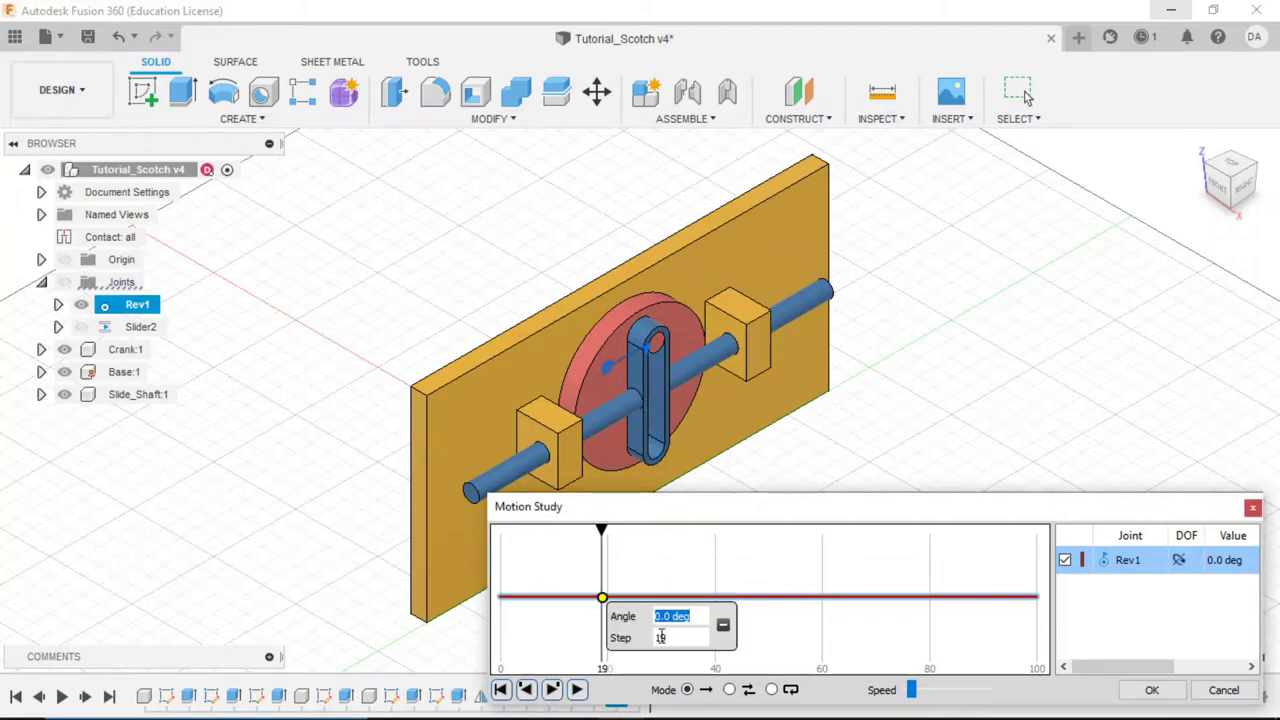
left_click(673, 637)
double_click(673, 637)
type("2")
type("0")
key("Tab")
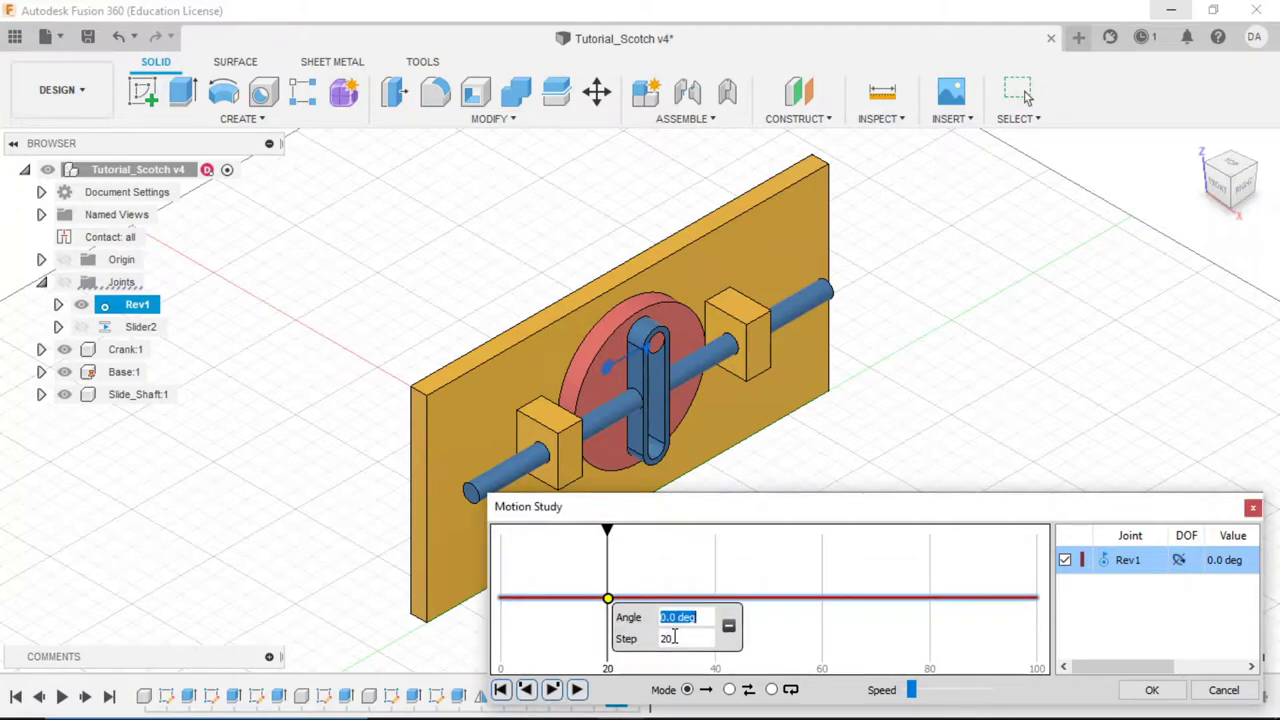
type("72")
key("Return")
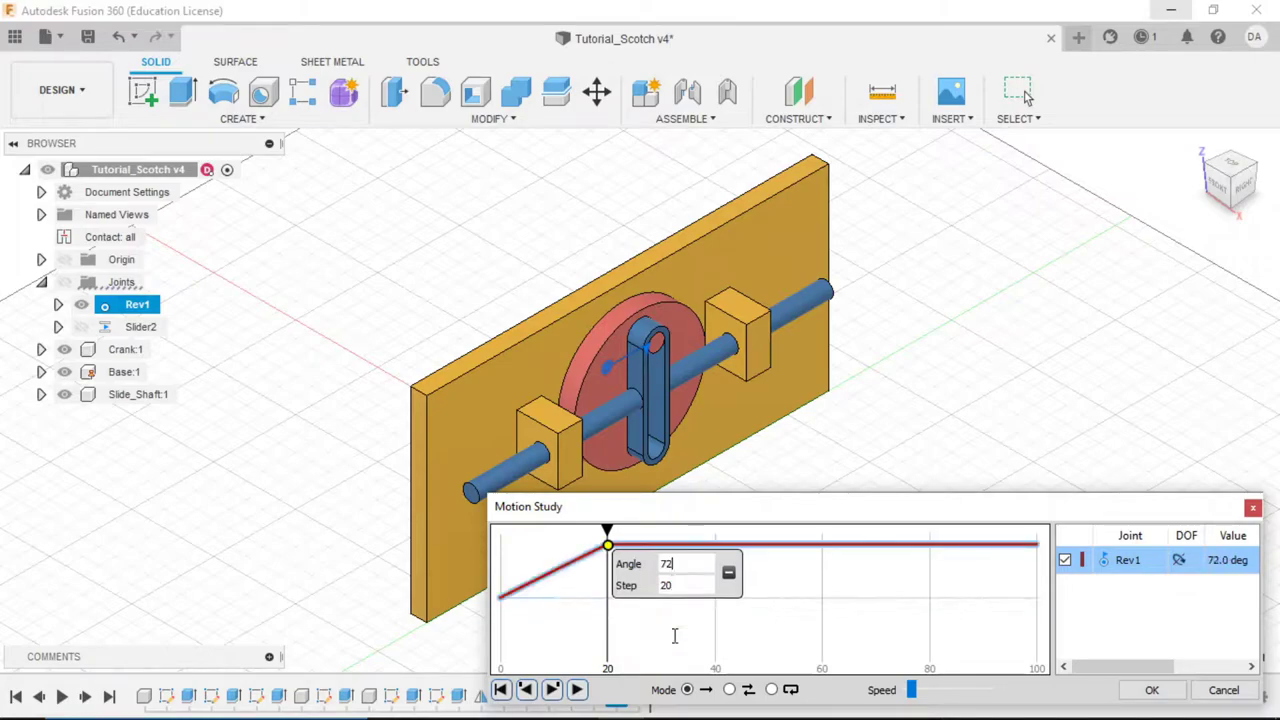
left_click(711, 546)
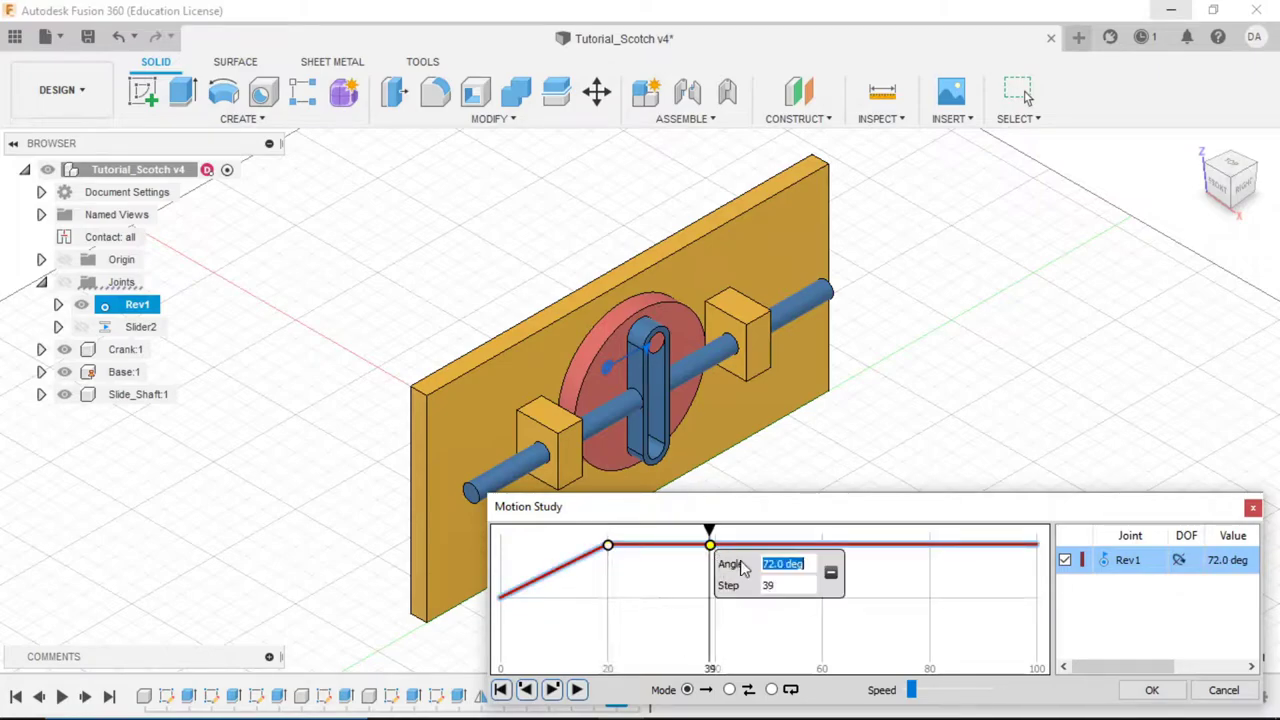
double_click(778, 584)
type("40")
left_click(789, 563)
type("*2")
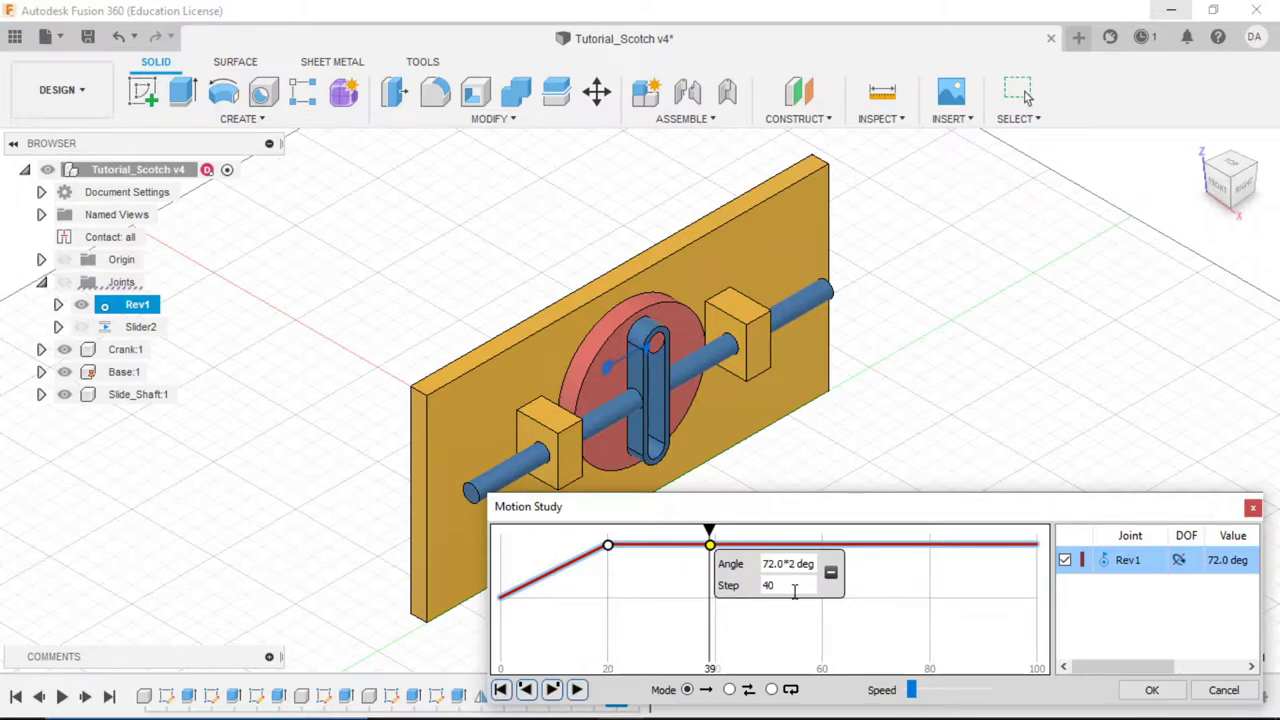
key("Return")
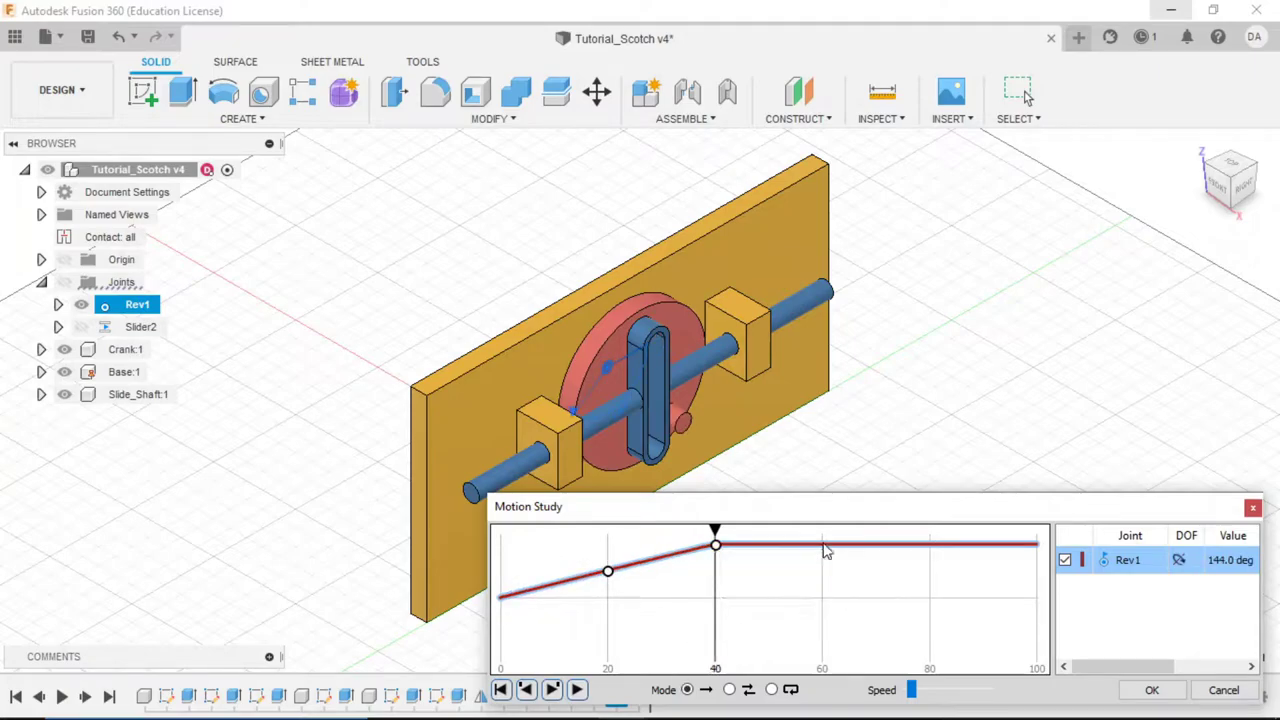
- Add keyframes at step 60 (216 deg) and step 80 (288 deg)
left_click(822, 545)
left_click(903, 563)
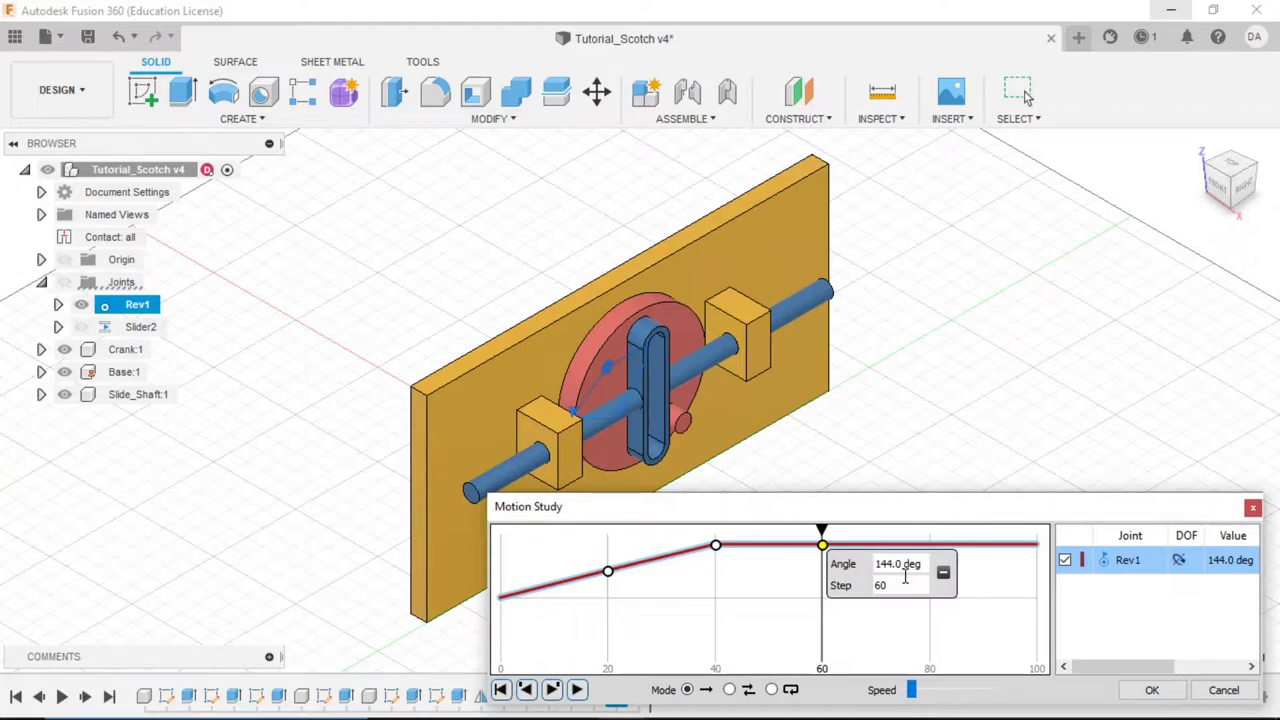
type("+72")
key("Return")
left_click(932, 546)
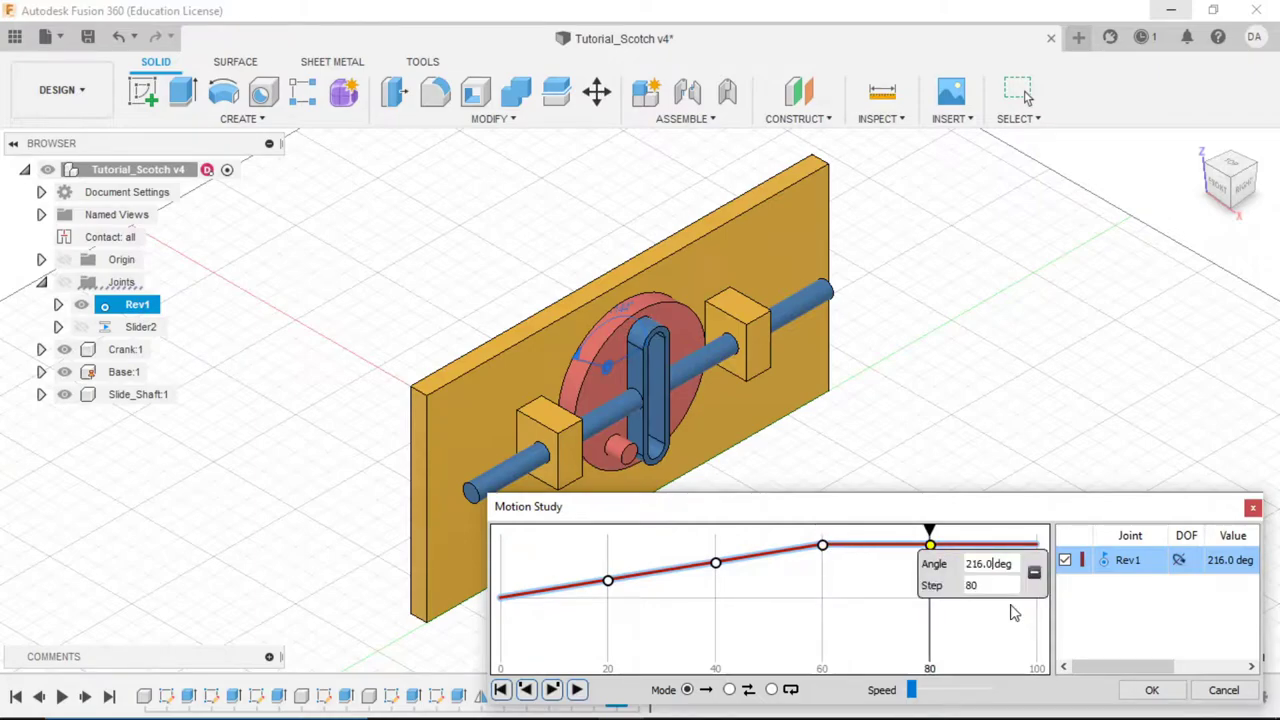
type("+72")
key("Return")
- Add a final 360 deg keyframe, preview playback, and move that keyframe to step 100
left_click(1032, 546)
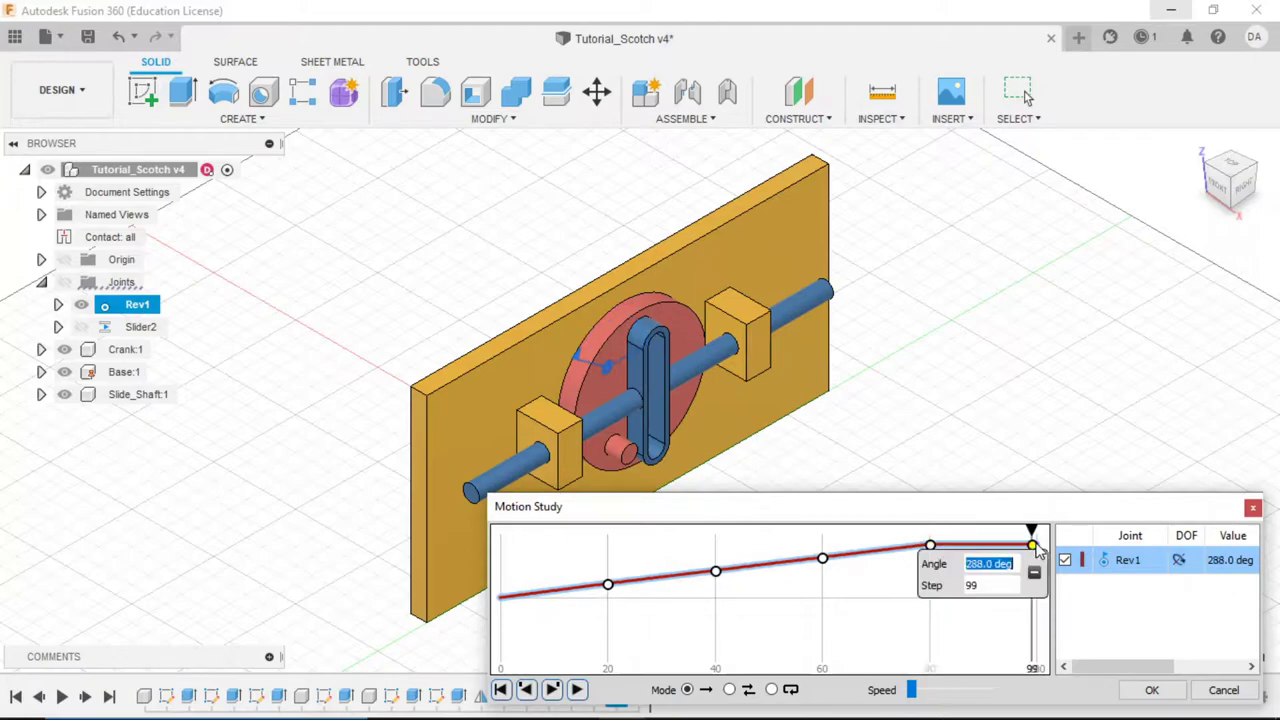
left_click(1010, 565)
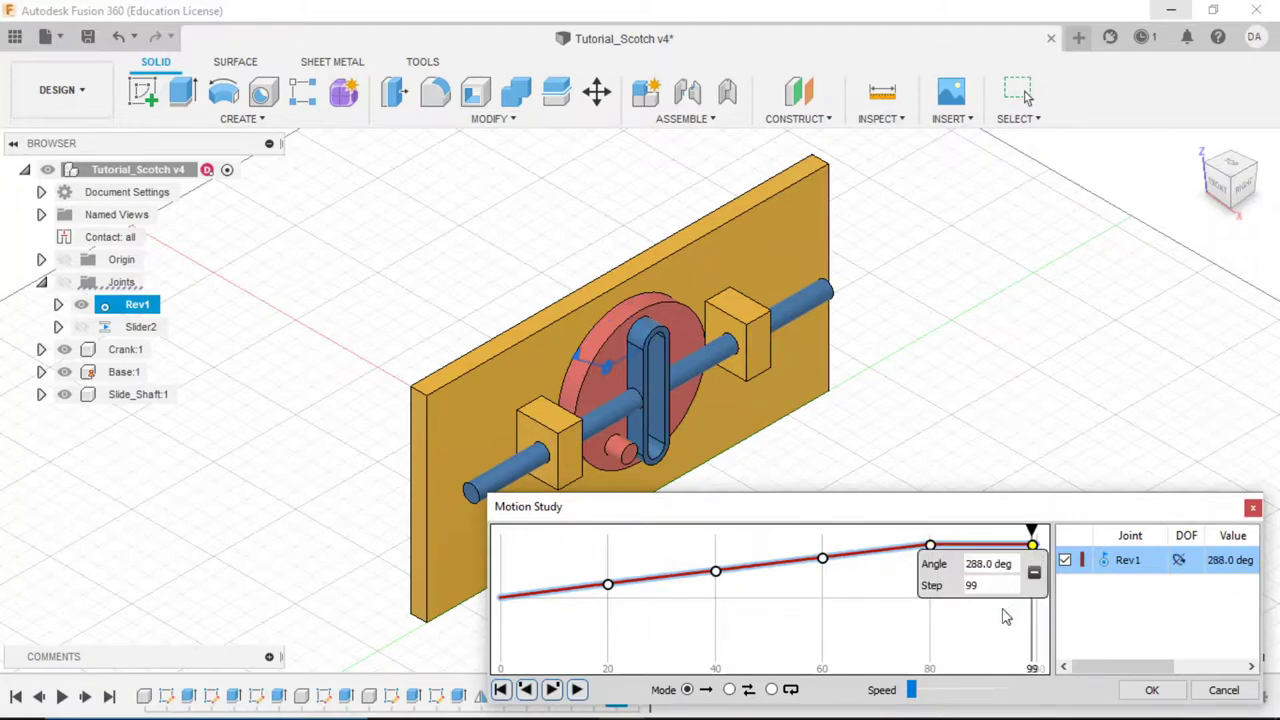
type("+")
type("72")
key("Return")
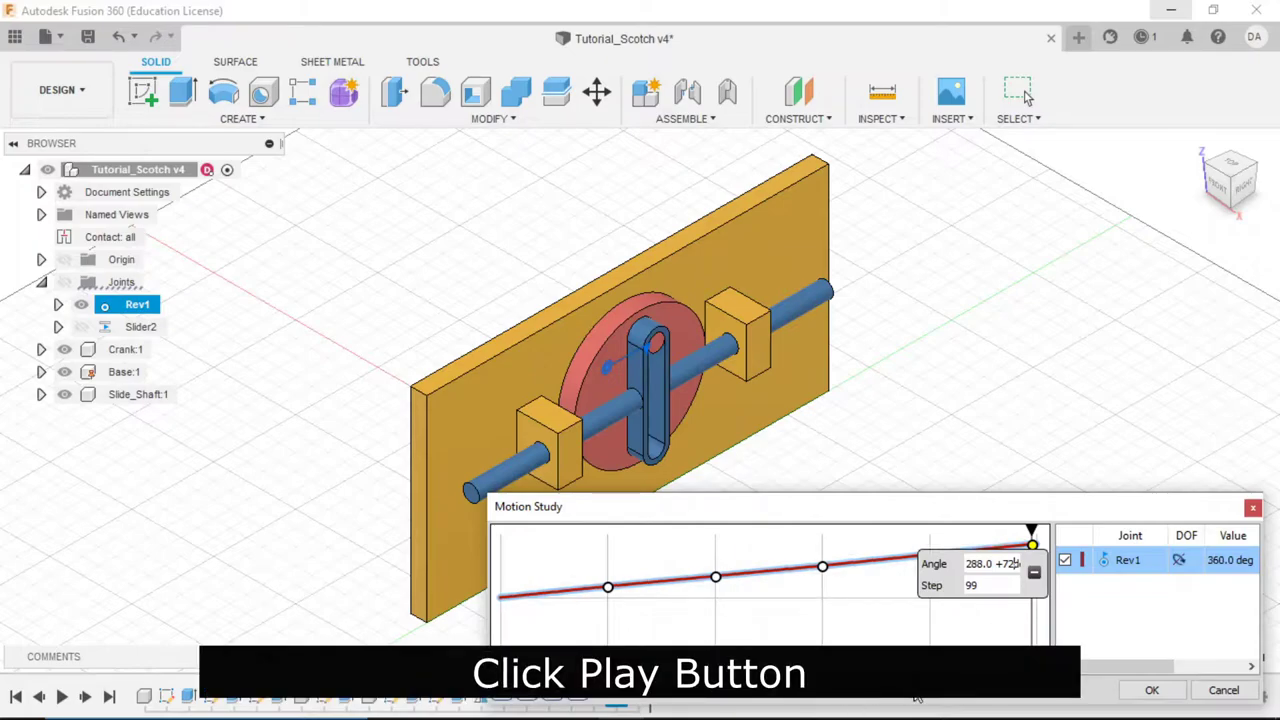
left_click(552, 689)
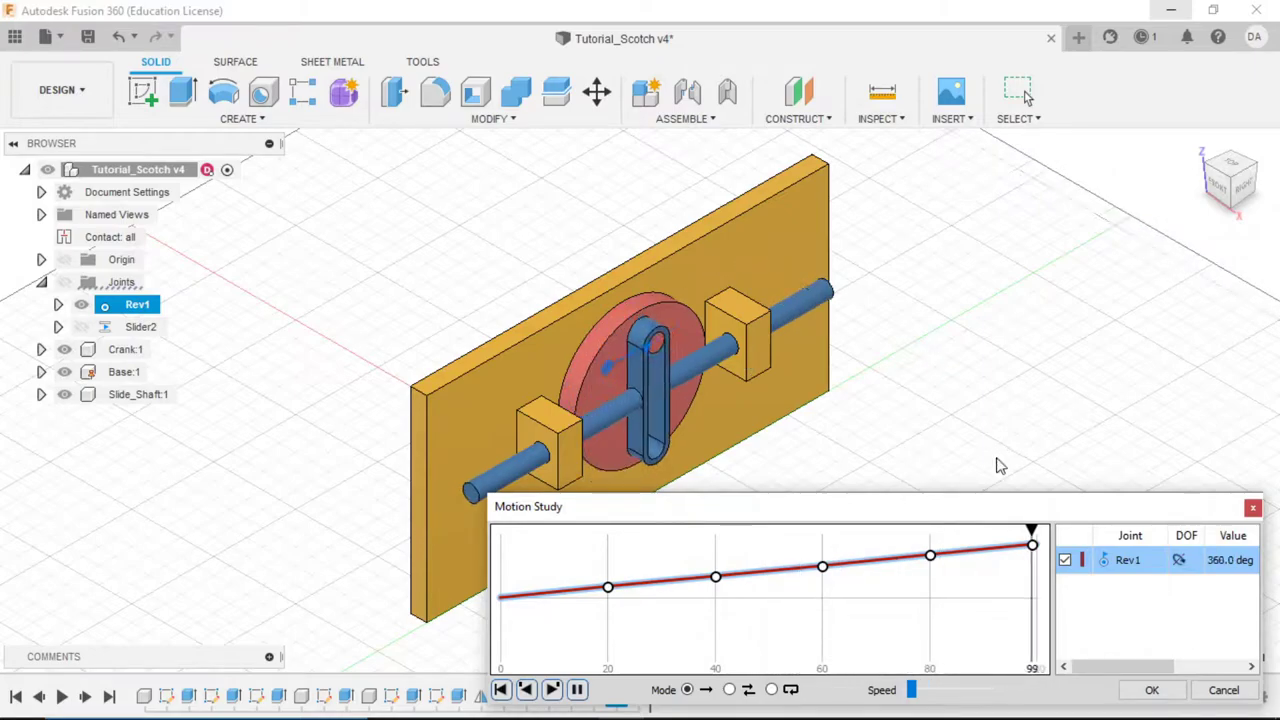
left_click(1033, 547)
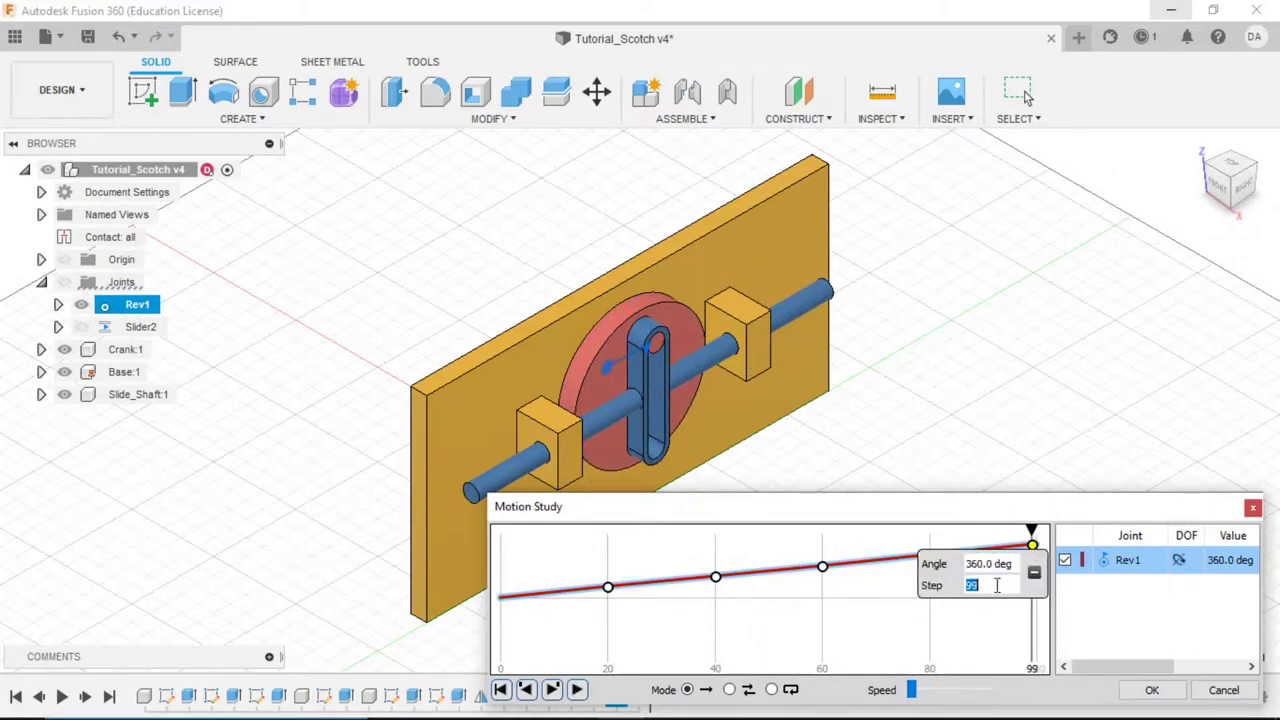
type("100")
key("Return")
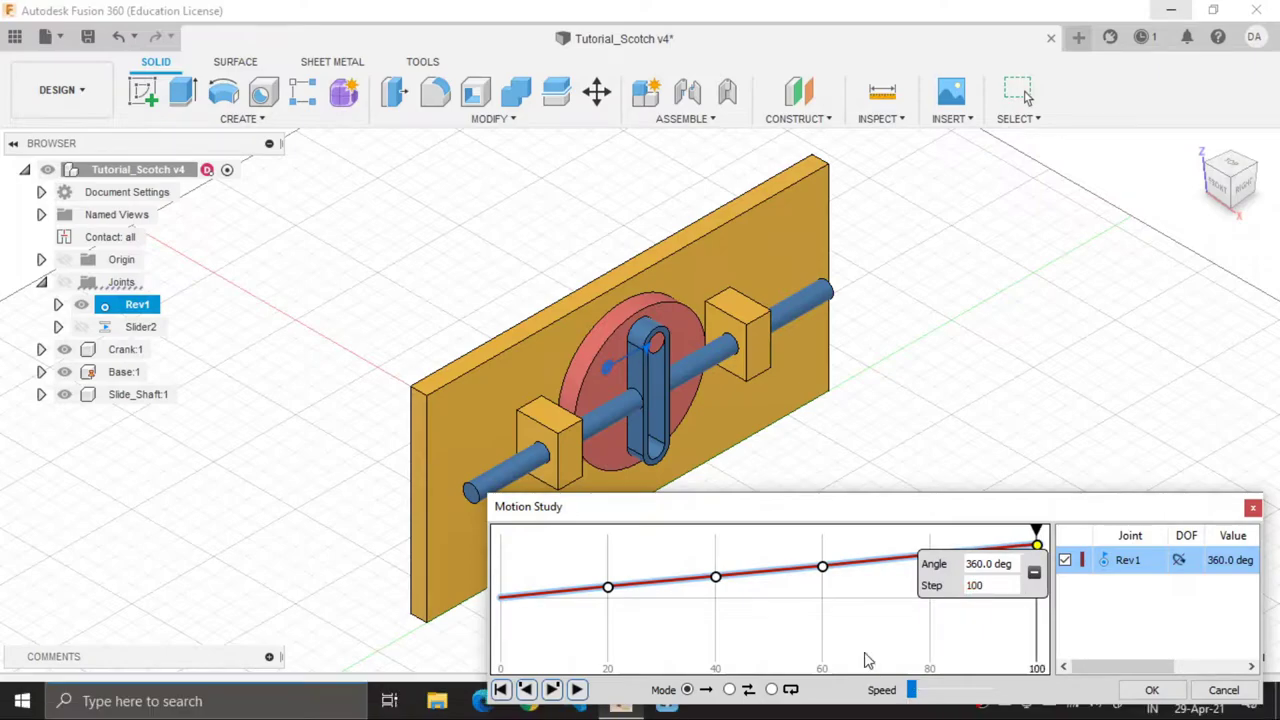
- Preview the full crank rotation in loop mode, then confirm the motion study with OK
left_click(700, 655)
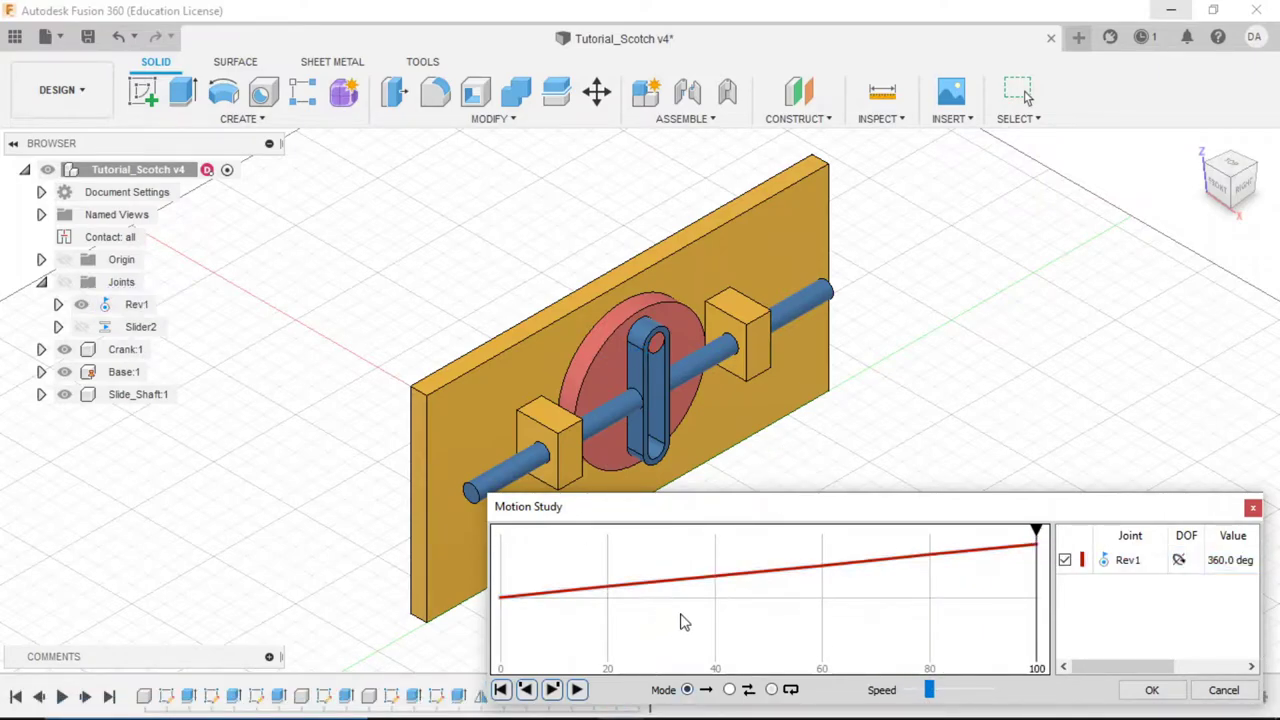
left_click(576, 689)
left_click(729, 689)
left_click(576, 689)
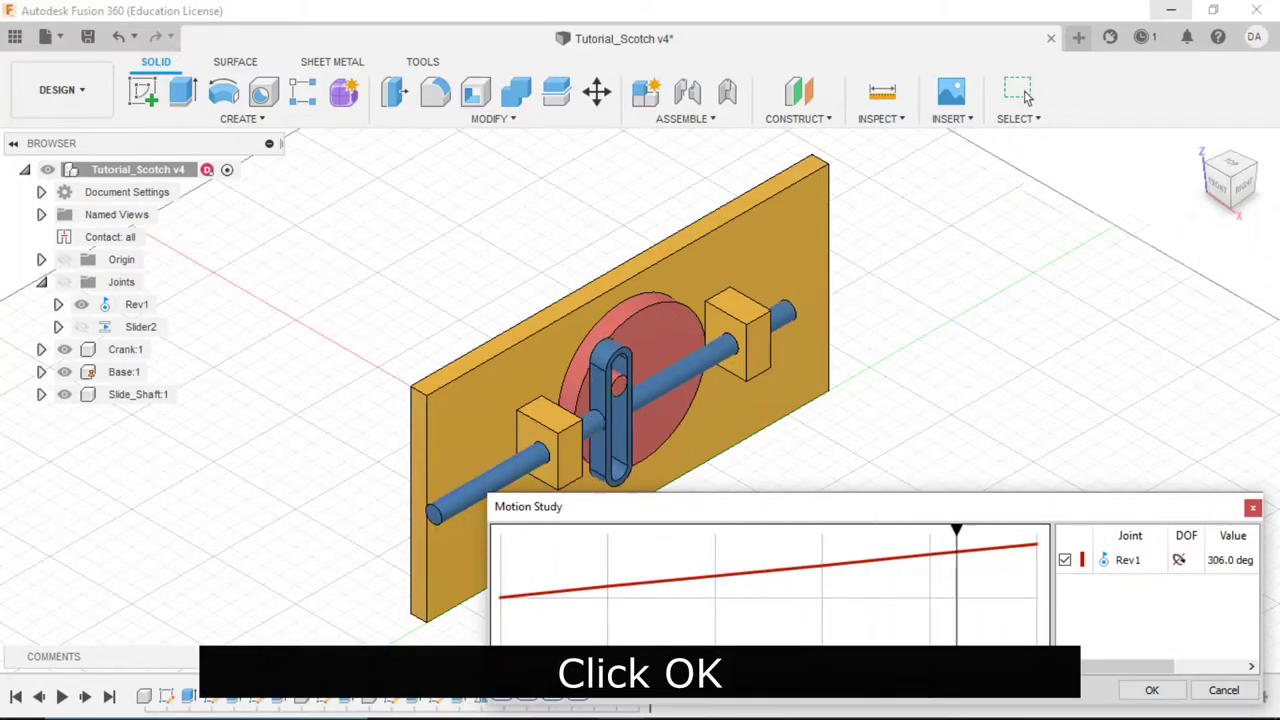
left_click(1152, 690)
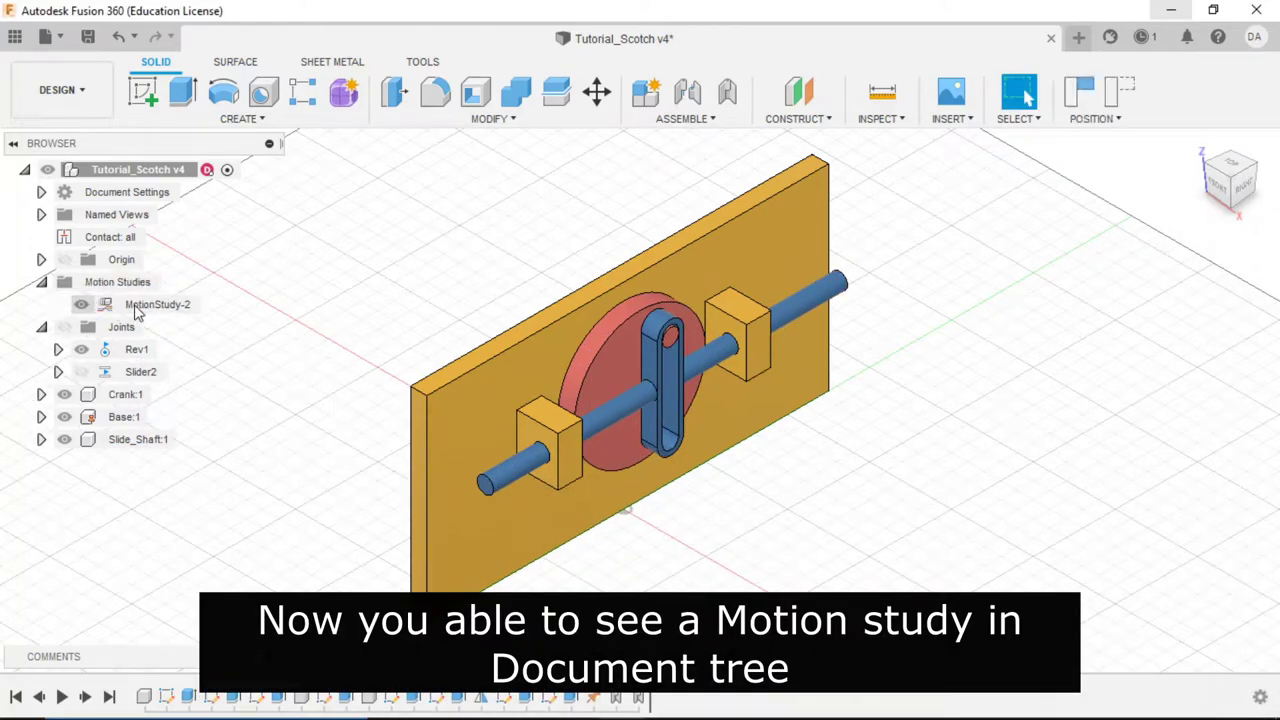
- Collapse the Joints folder and show the DESIGN workspace list
left_click(41, 327)
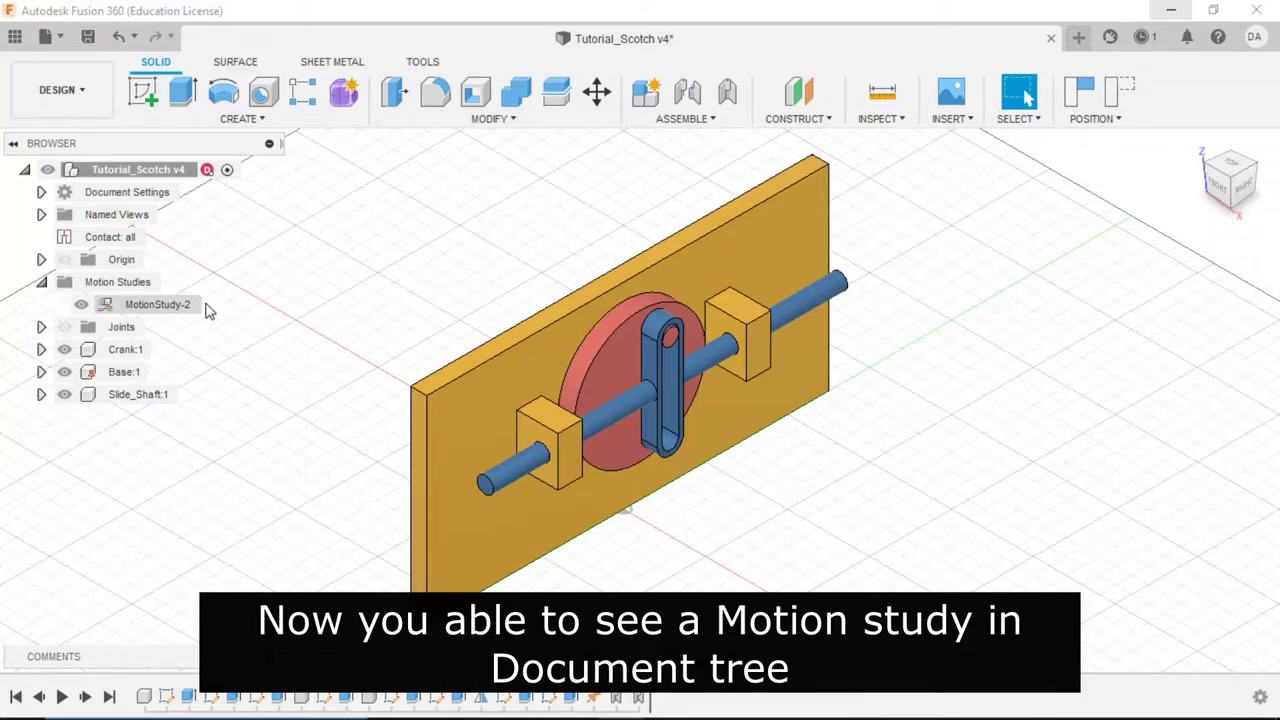
left_click(72, 92)
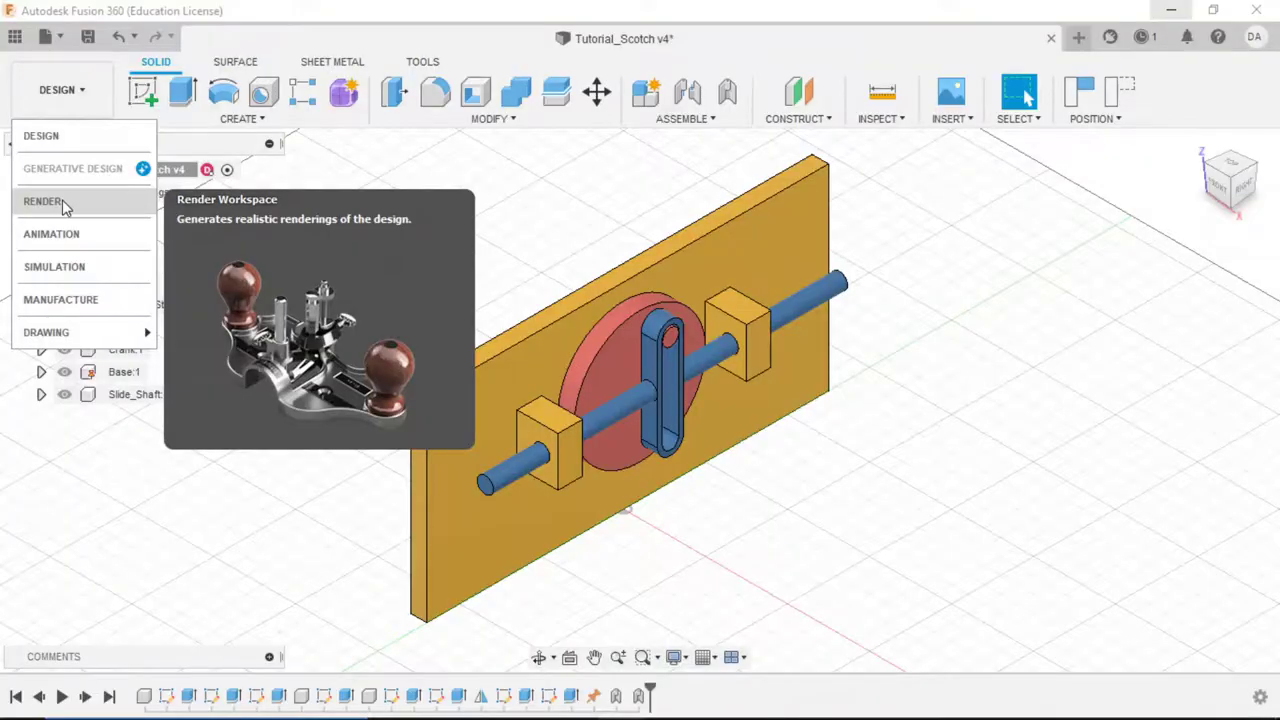
- Choose RENDER from the workspace list
left_click(91, 275)
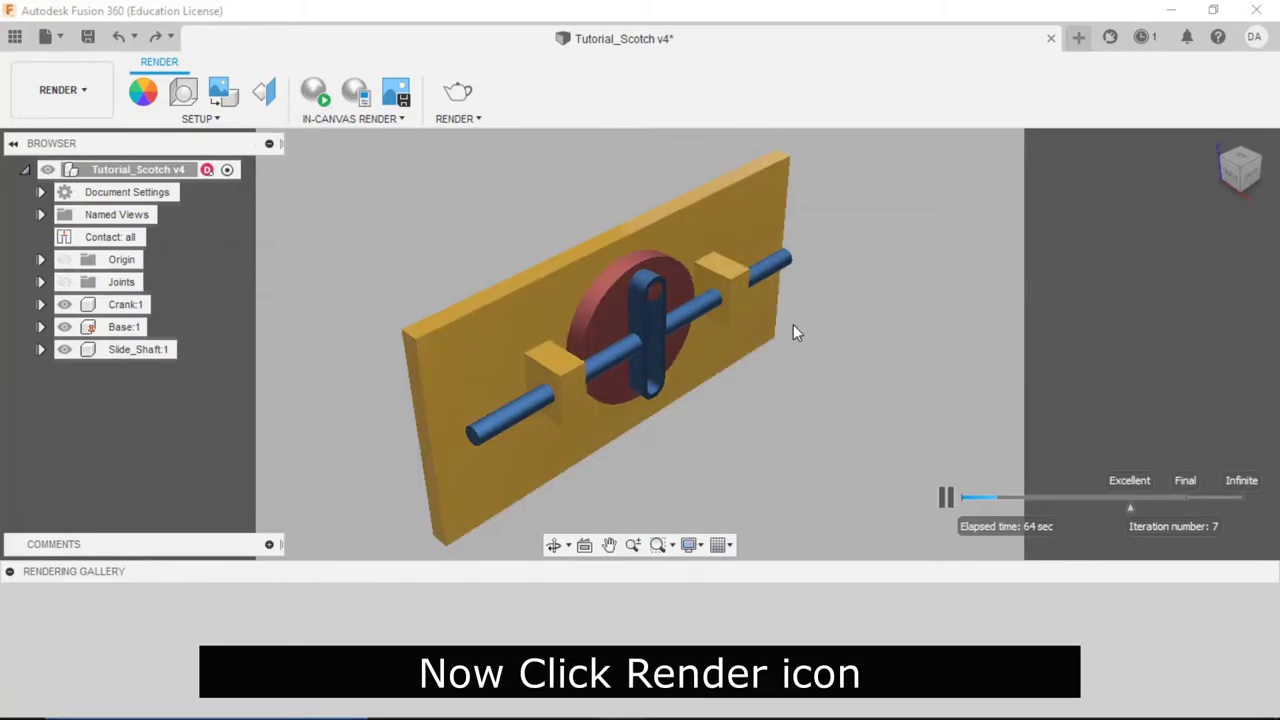
- Choose 1080P video, Cloud Renderer and Standard quality (1 credit), then save with Ctrl+S
left_click(458, 91)
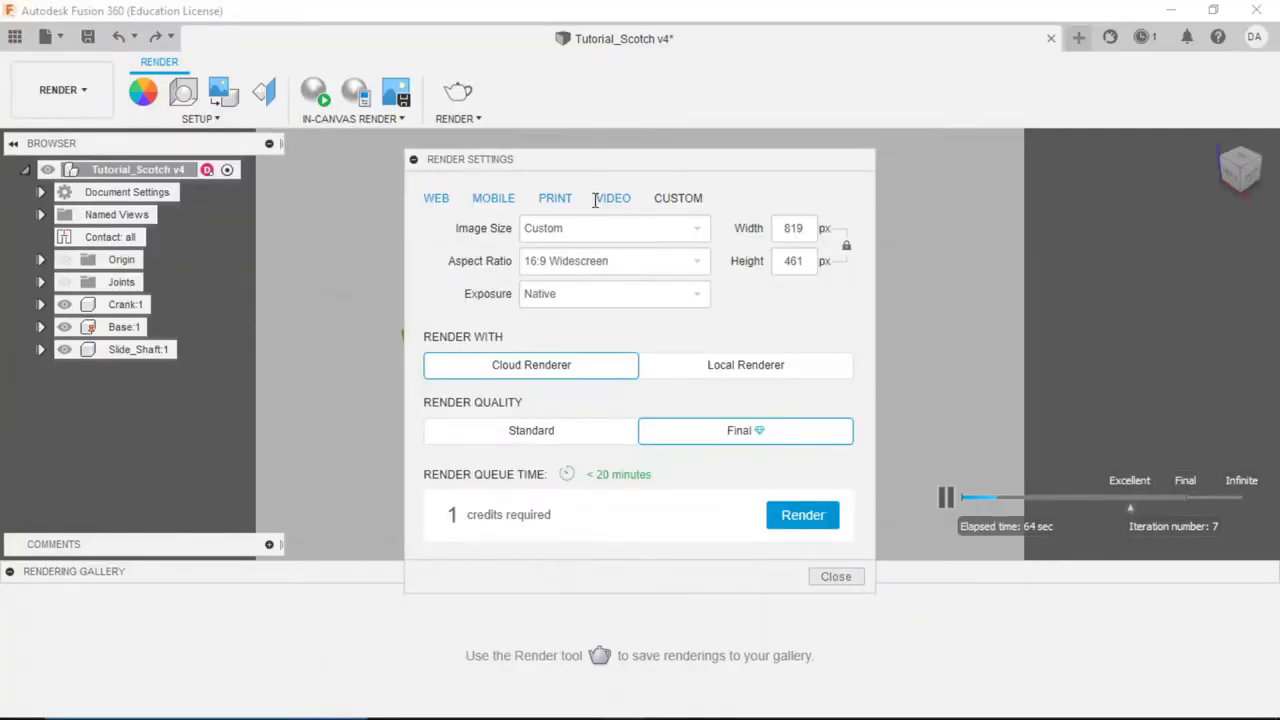
left_click(598, 199)
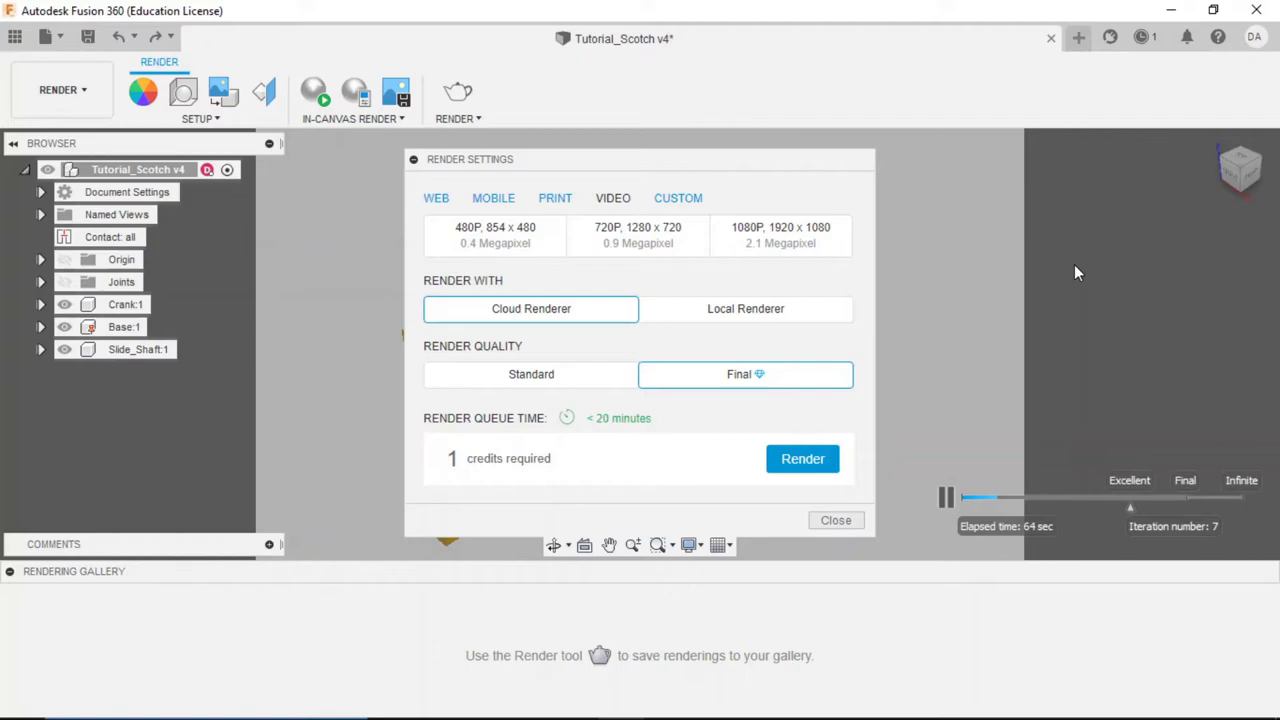
left_click(780, 235)
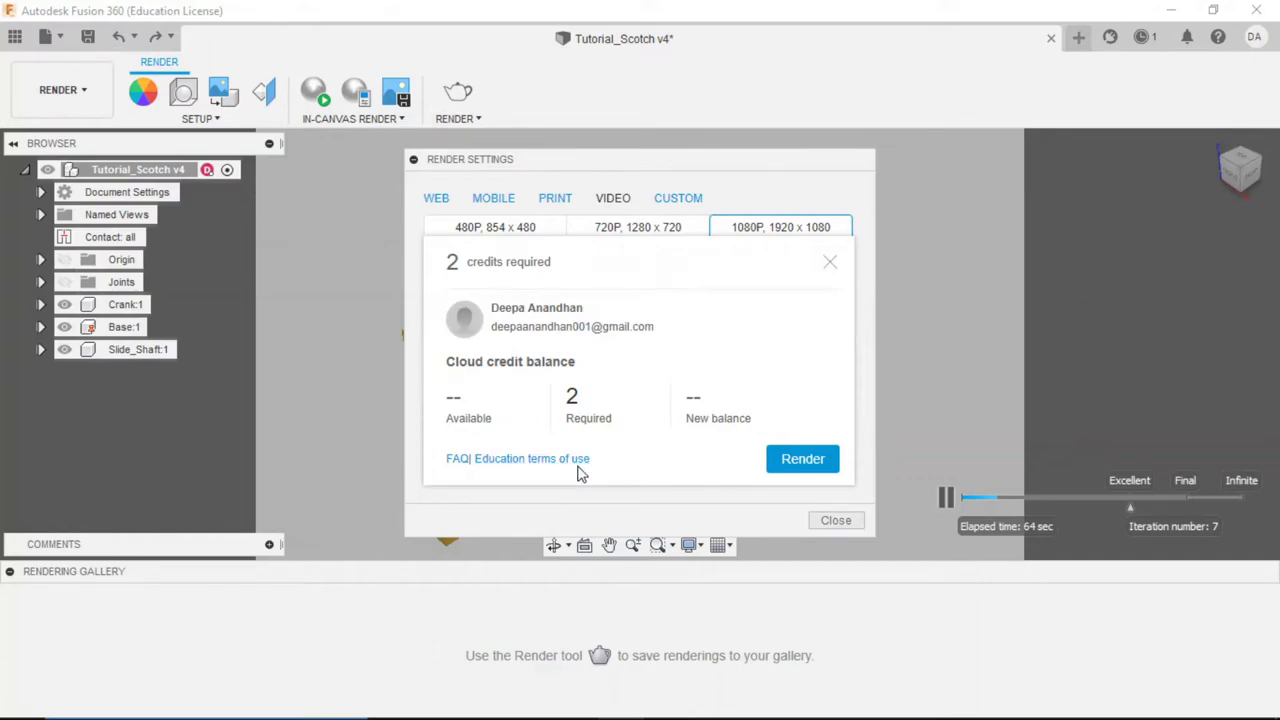
left_click(830, 262)
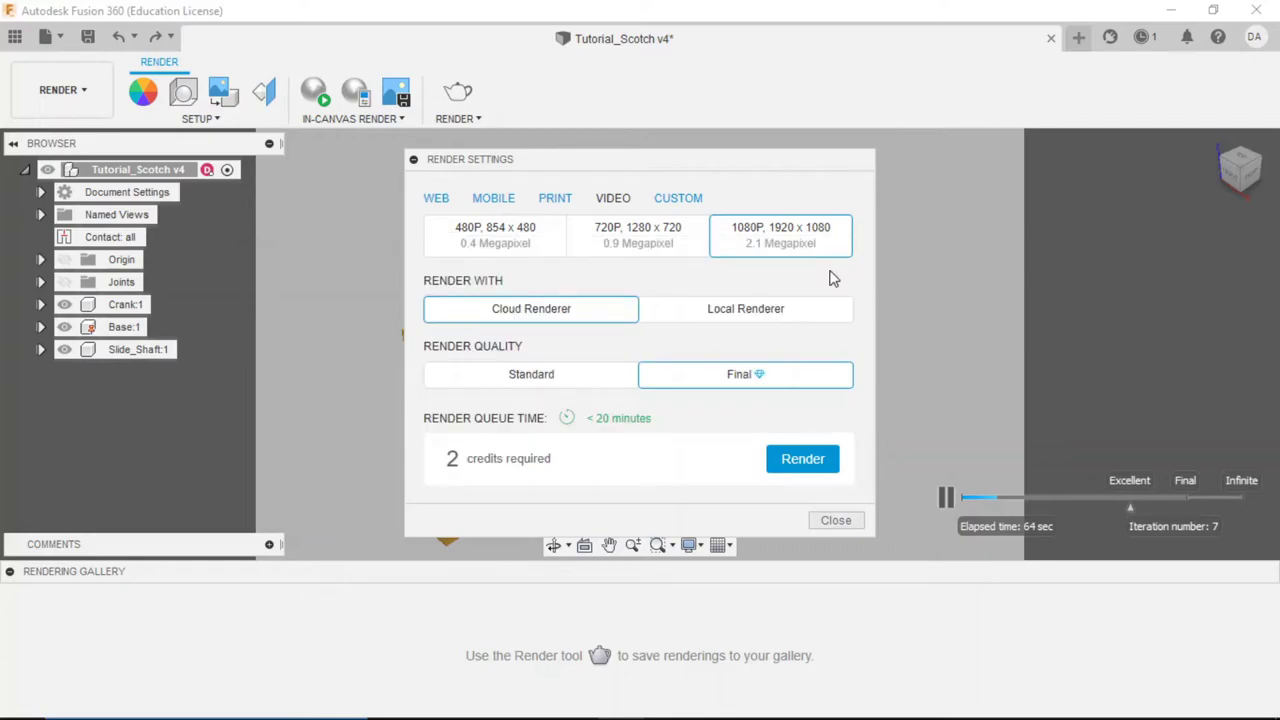
left_click(777, 311)
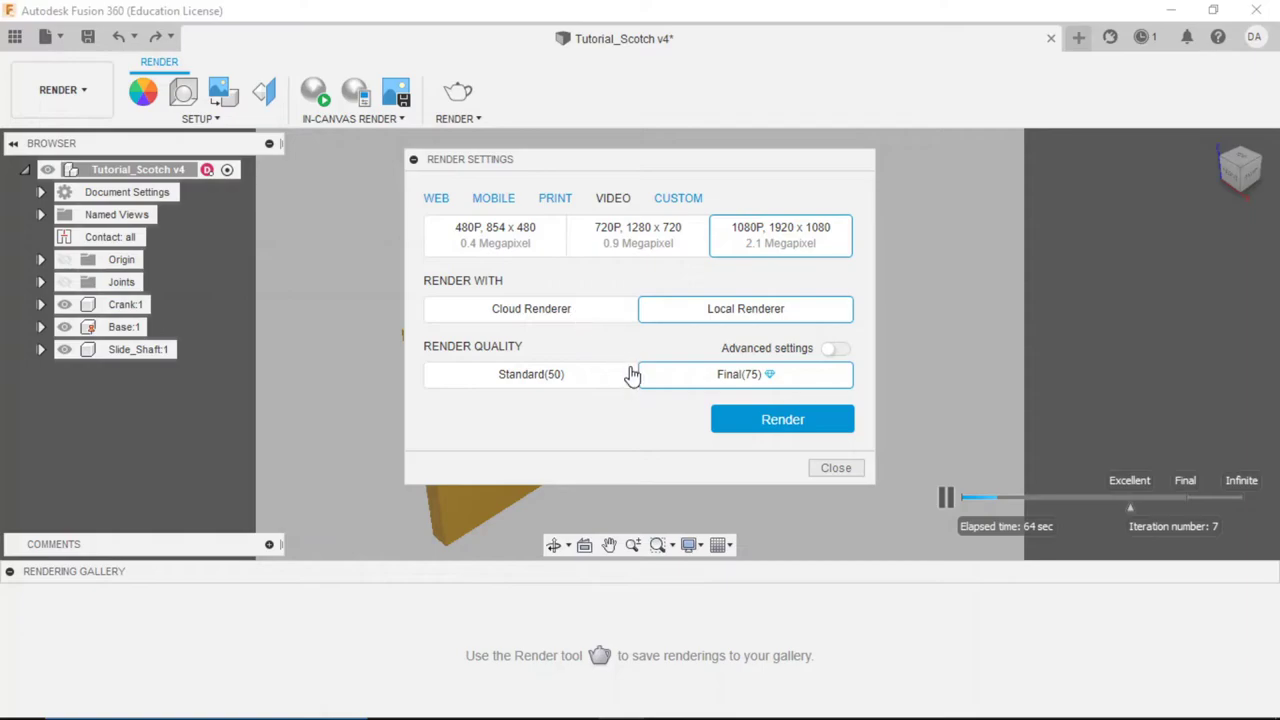
left_click(594, 325)
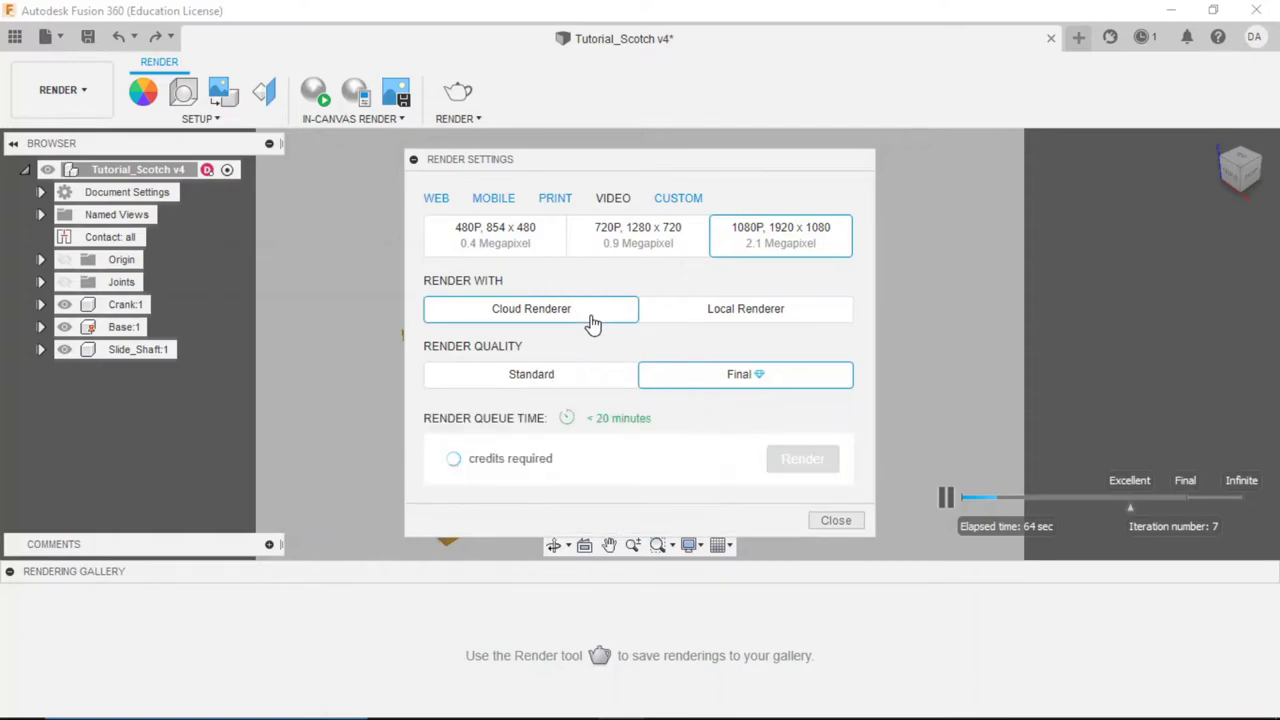
left_click(568, 385)
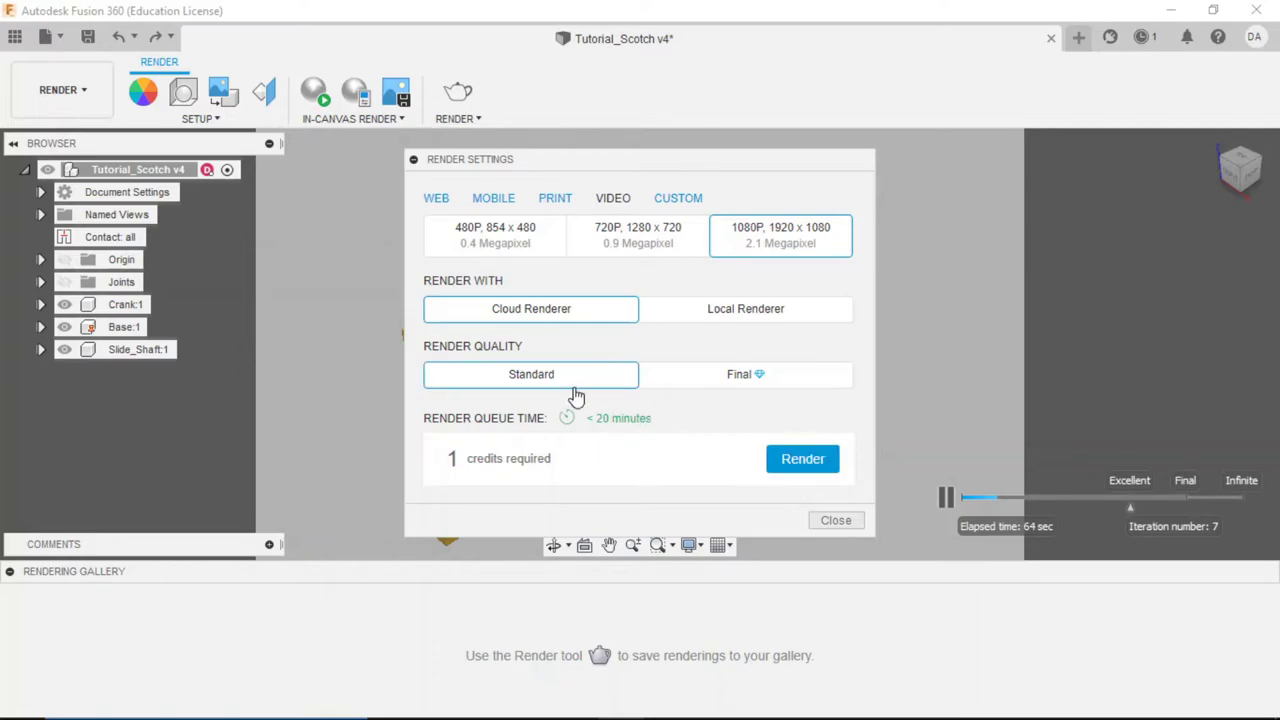
left_click(758, 390)
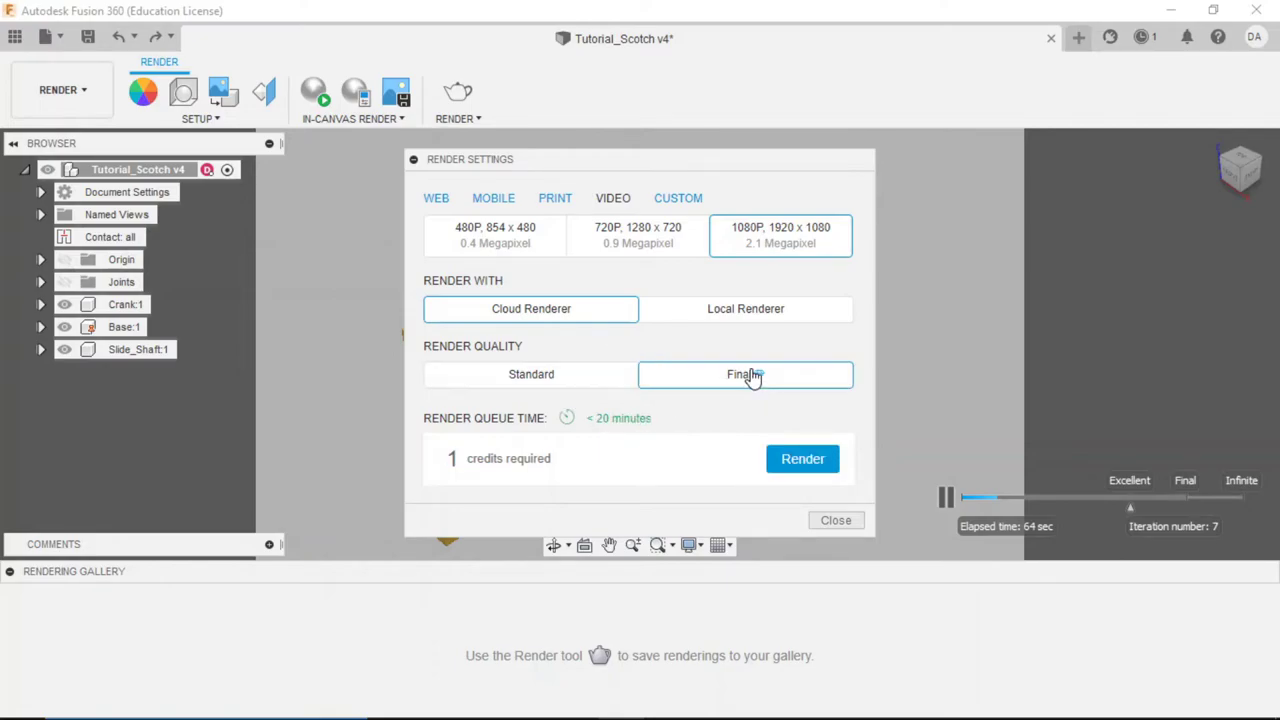
left_click(573, 375)
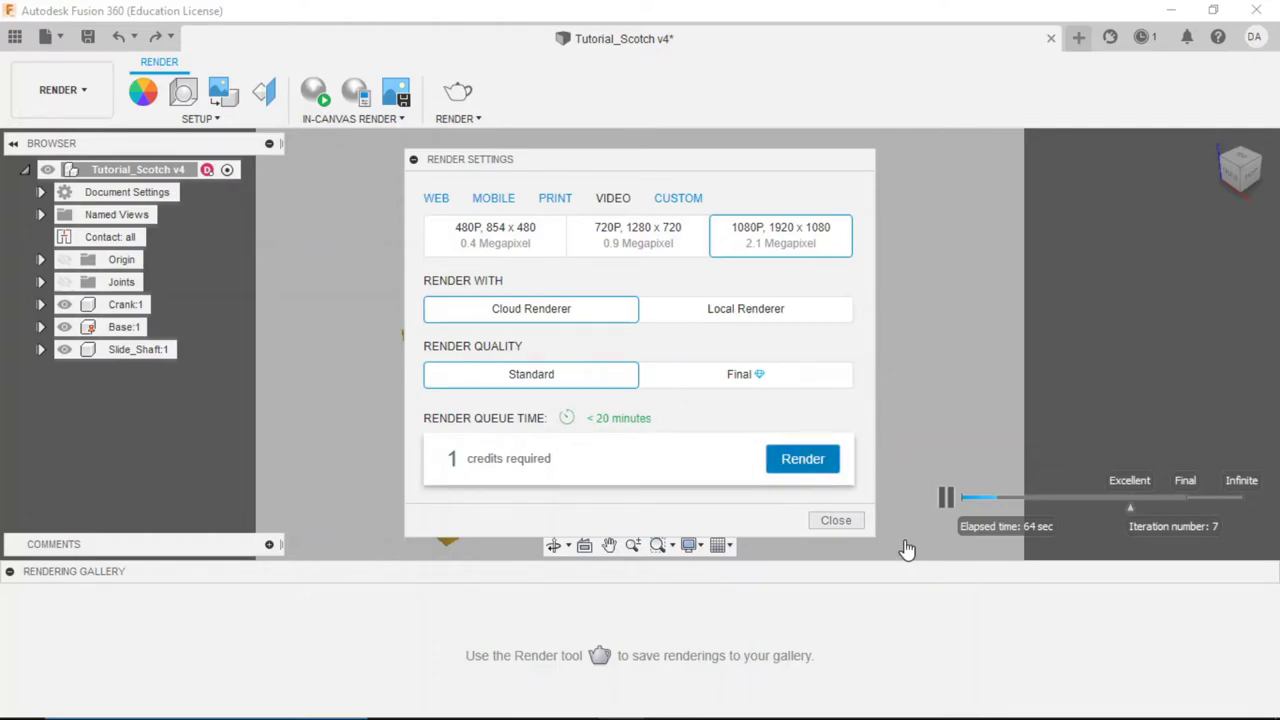
key("ctrl+s")
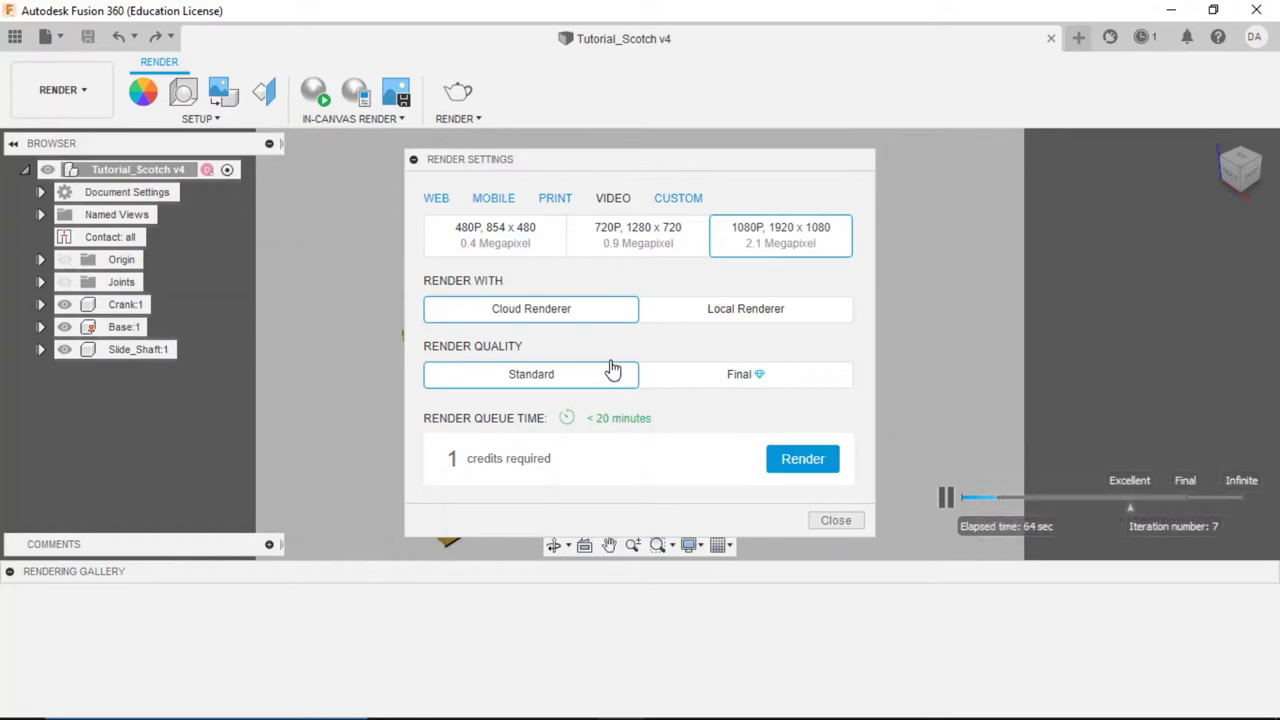
- Start the cloud render, set the v5 view to render on save, and open it in the Rendering Gallery
key("Escape")
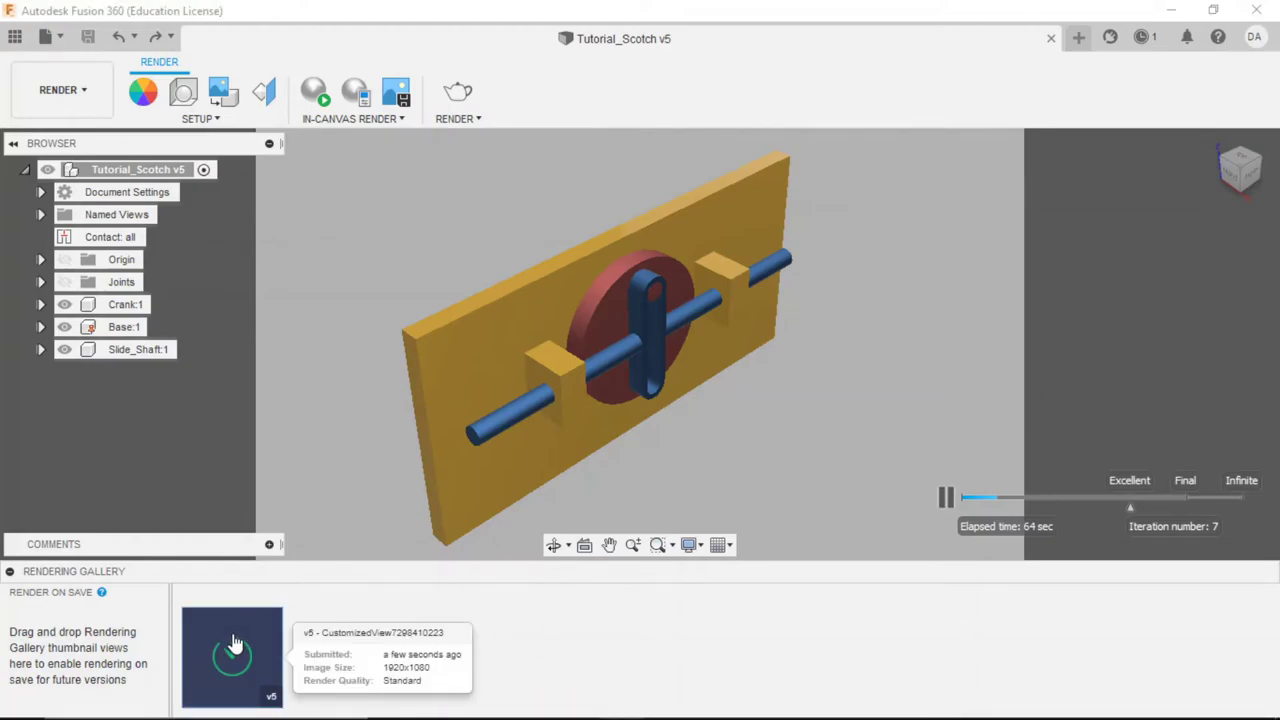
left_click_drag(233, 643, 80, 632)
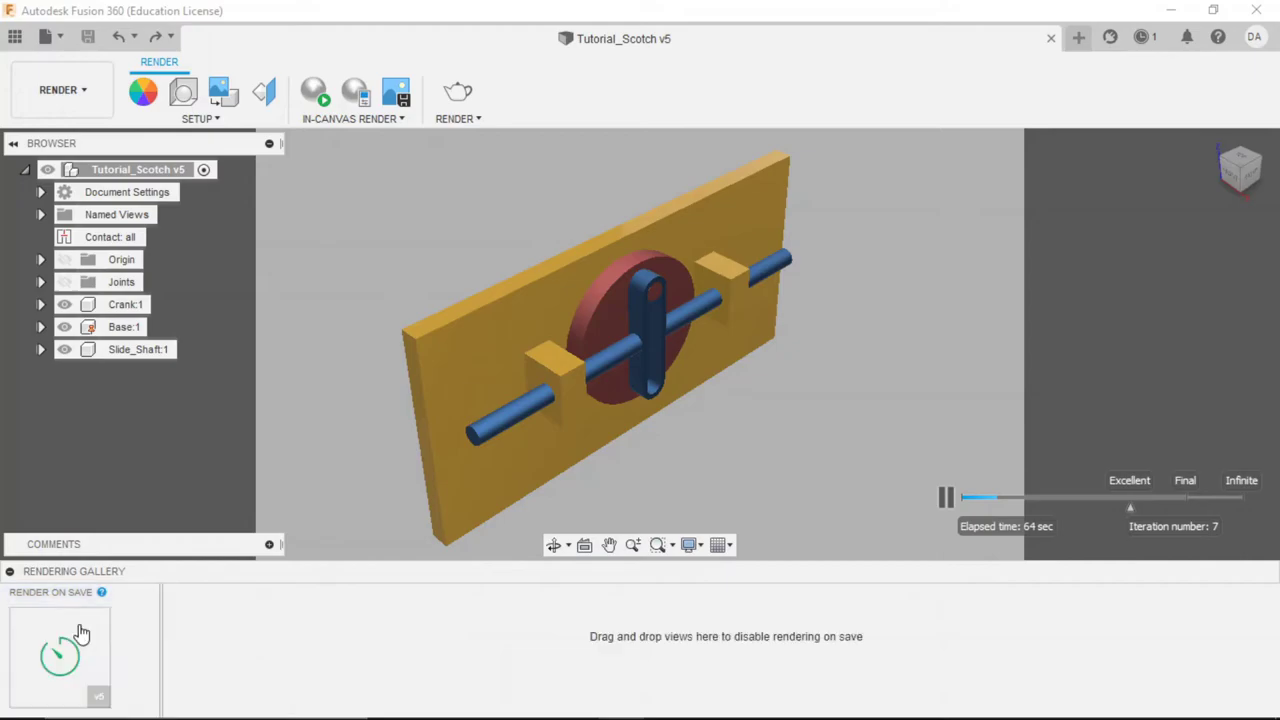
double_click(77, 640)
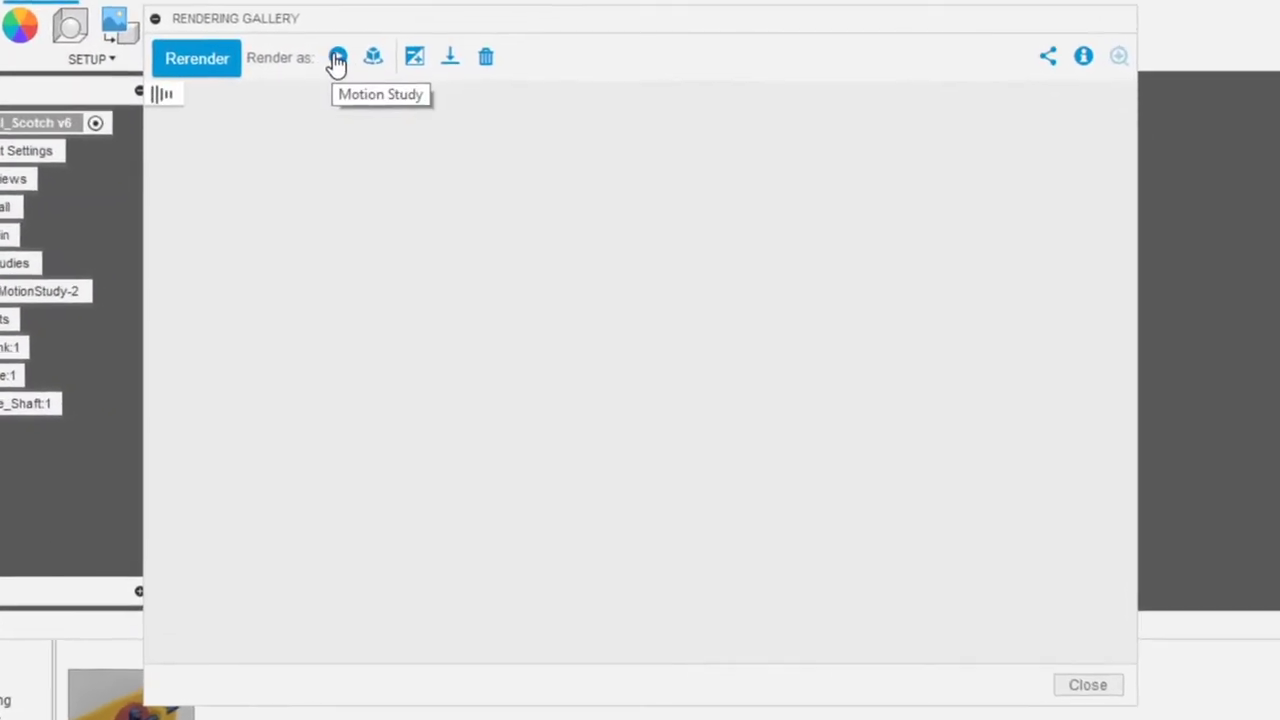
- Start a motion study render and select Motion_Study_MotionStudy-2
left_click(373, 93)
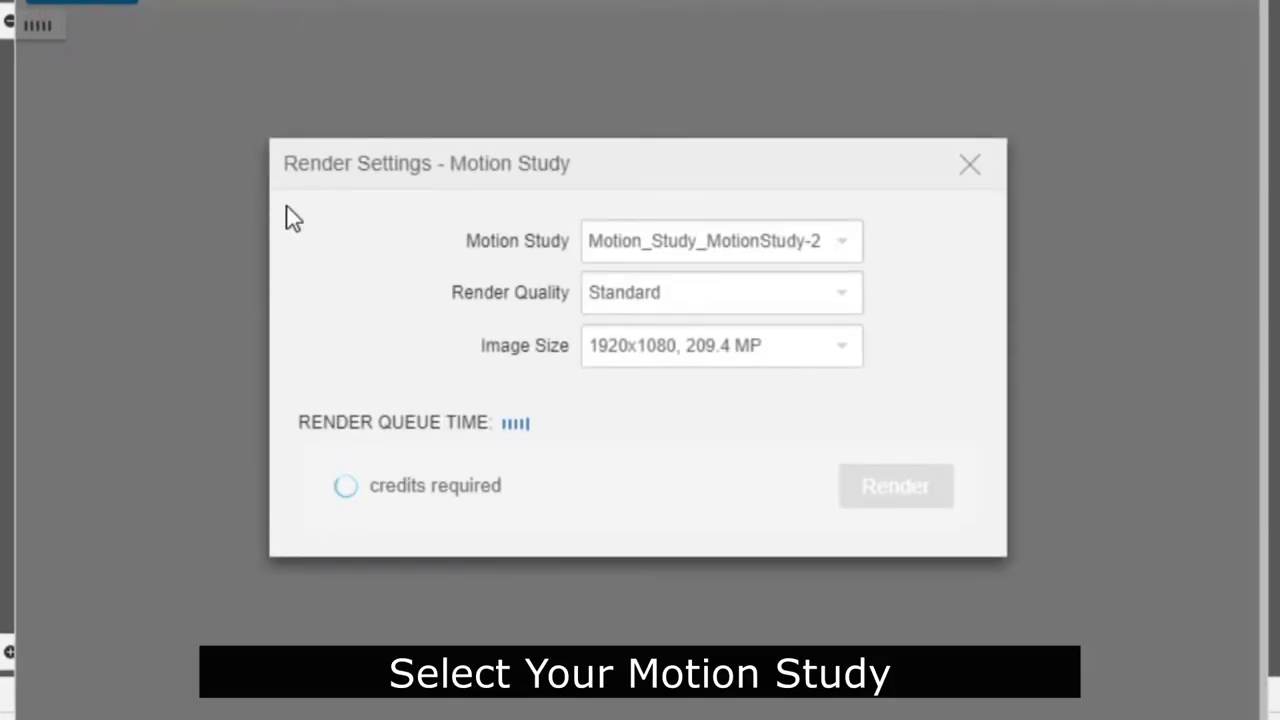
left_click(757, 250)
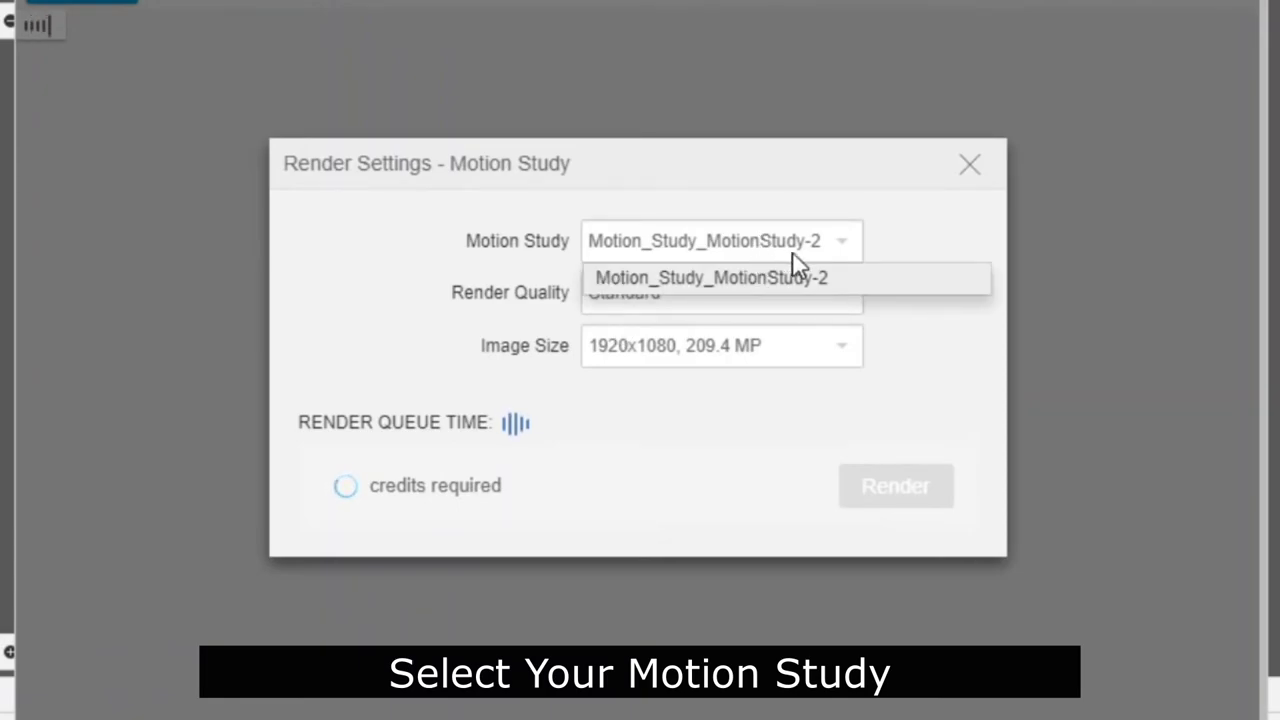
left_click(764, 280)
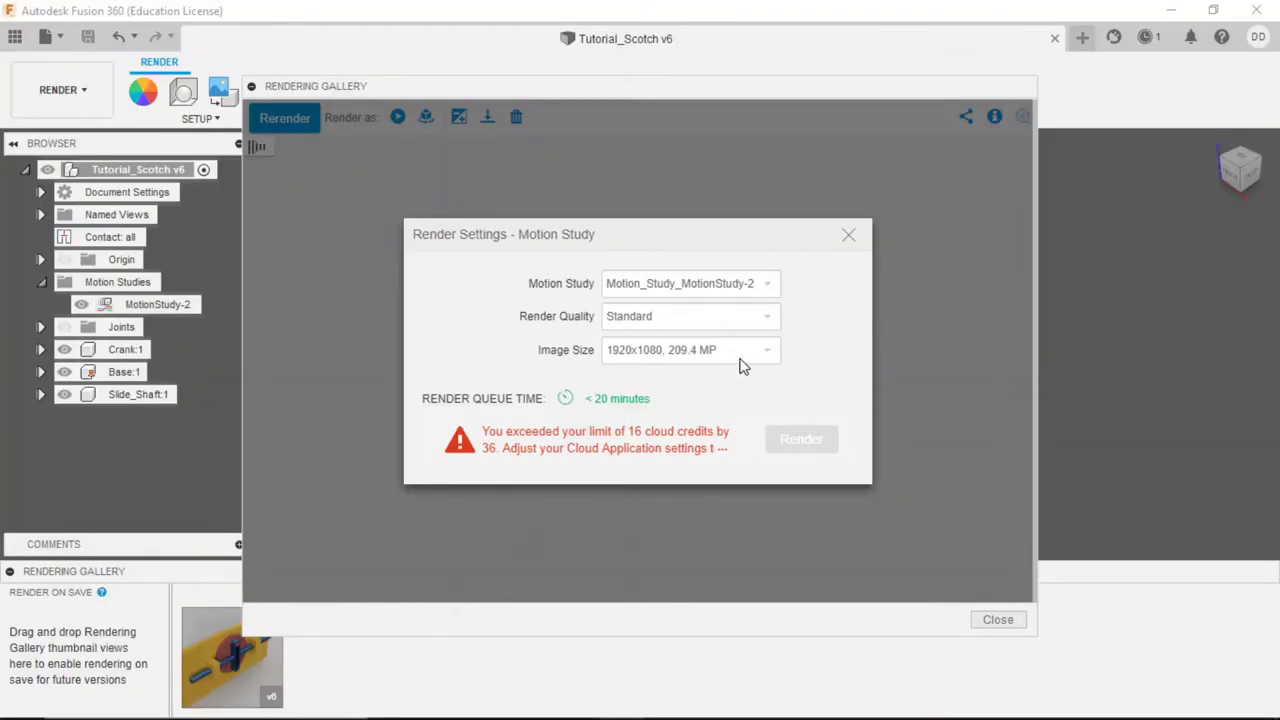
- Keep Standard render quality and set the image size to 1024x768, 79.4 MP
left_click(745, 318)
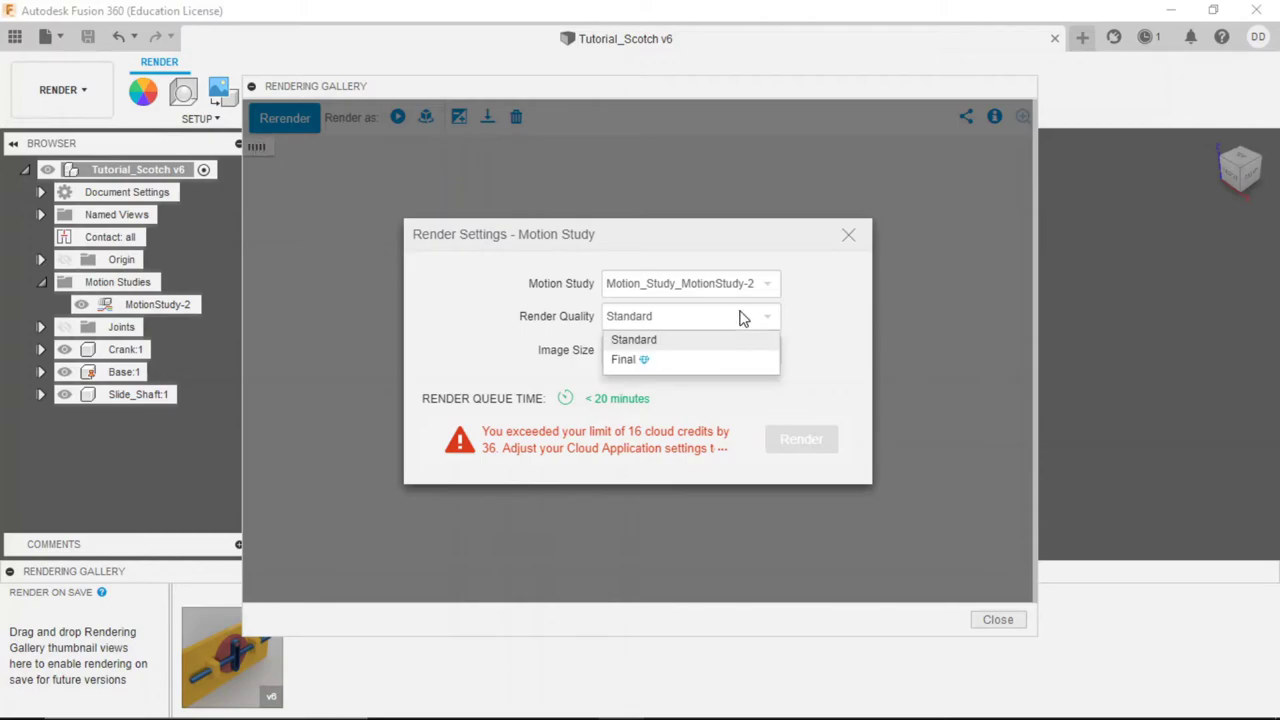
left_click(745, 318)
left_click(743, 352)
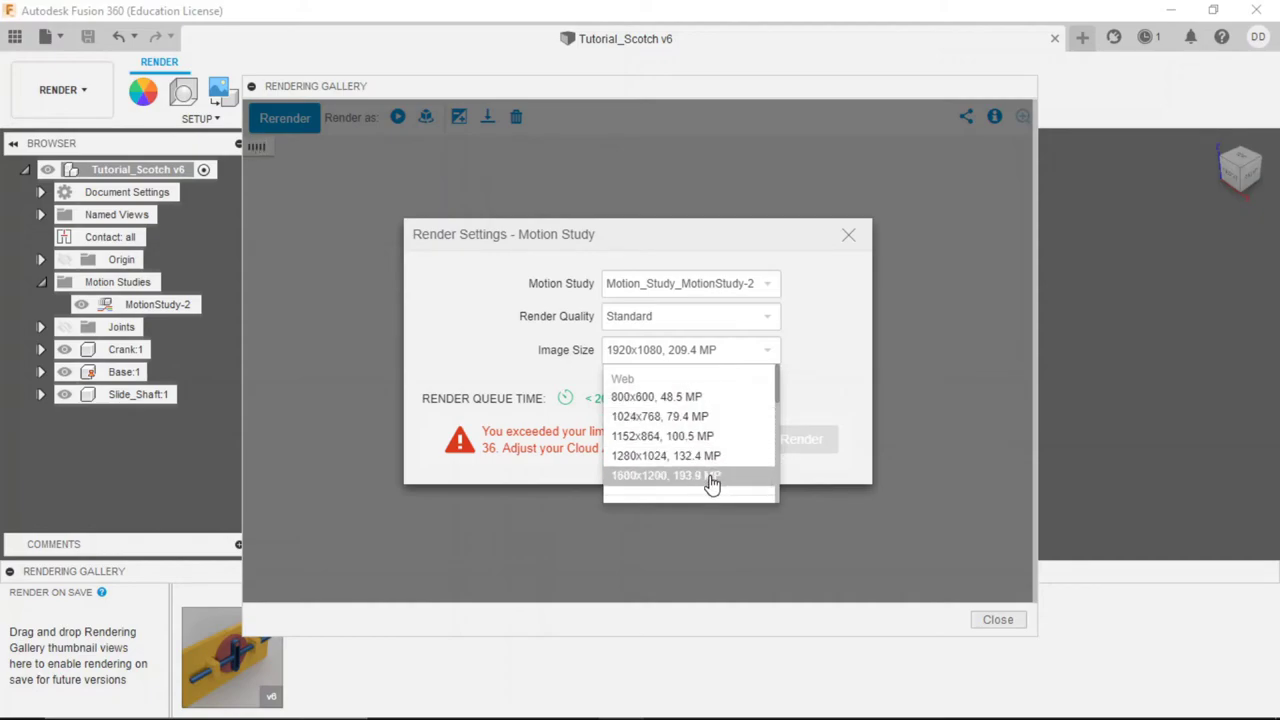
left_click(703, 420)
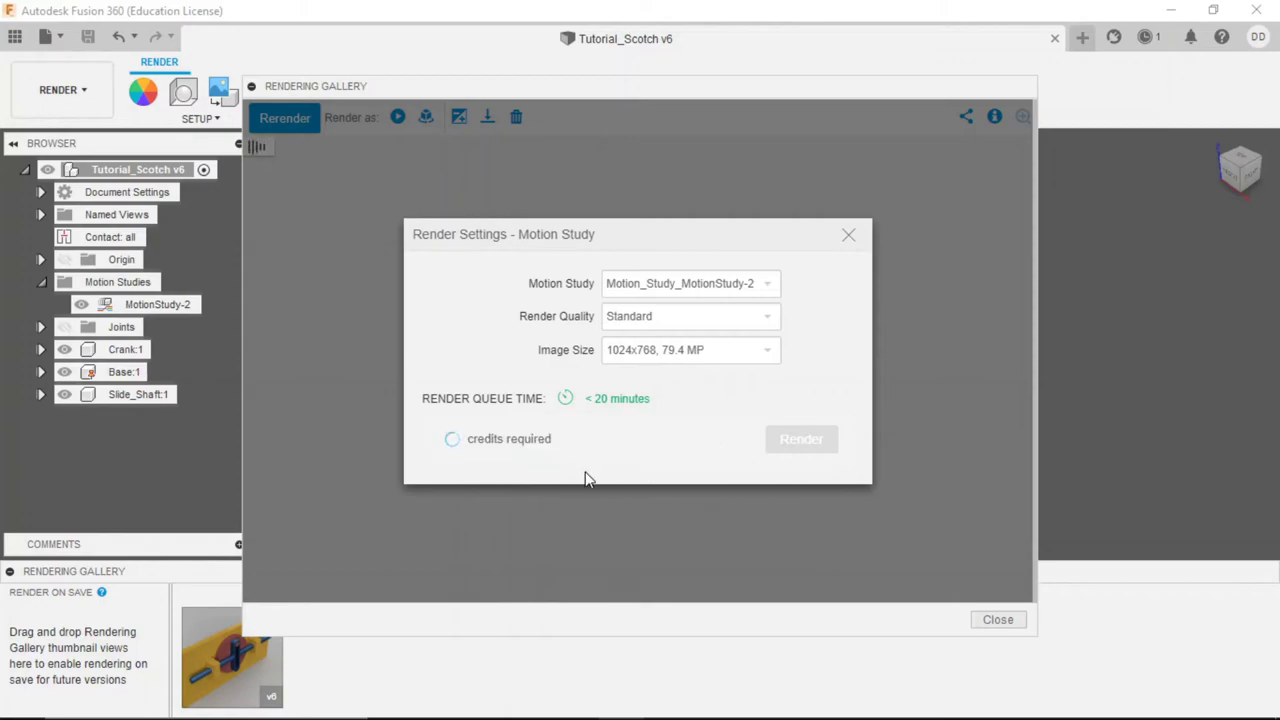
- Try the 720p 1280x720 and then 1136x640 render image sizes
left_click(764, 358)
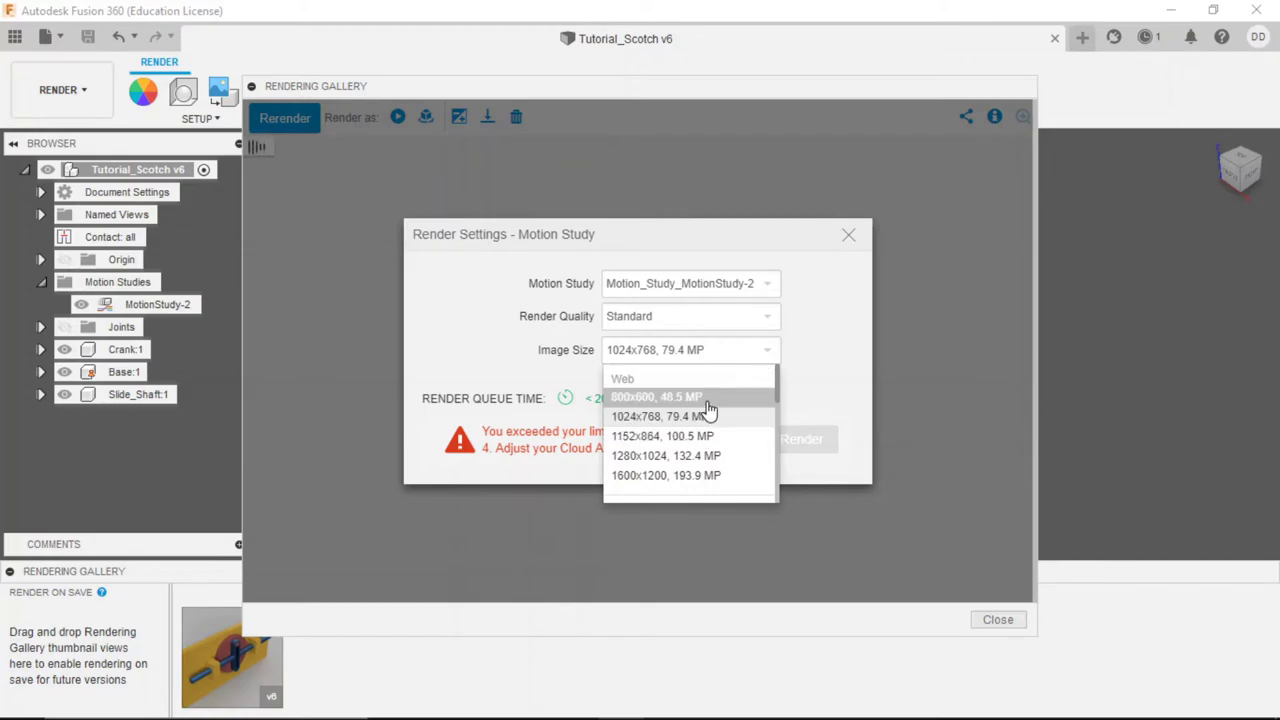
scroll(709, 416, "down", 2)
scroll(709, 416, "down", 2)
scroll(709, 416, "down", 1)
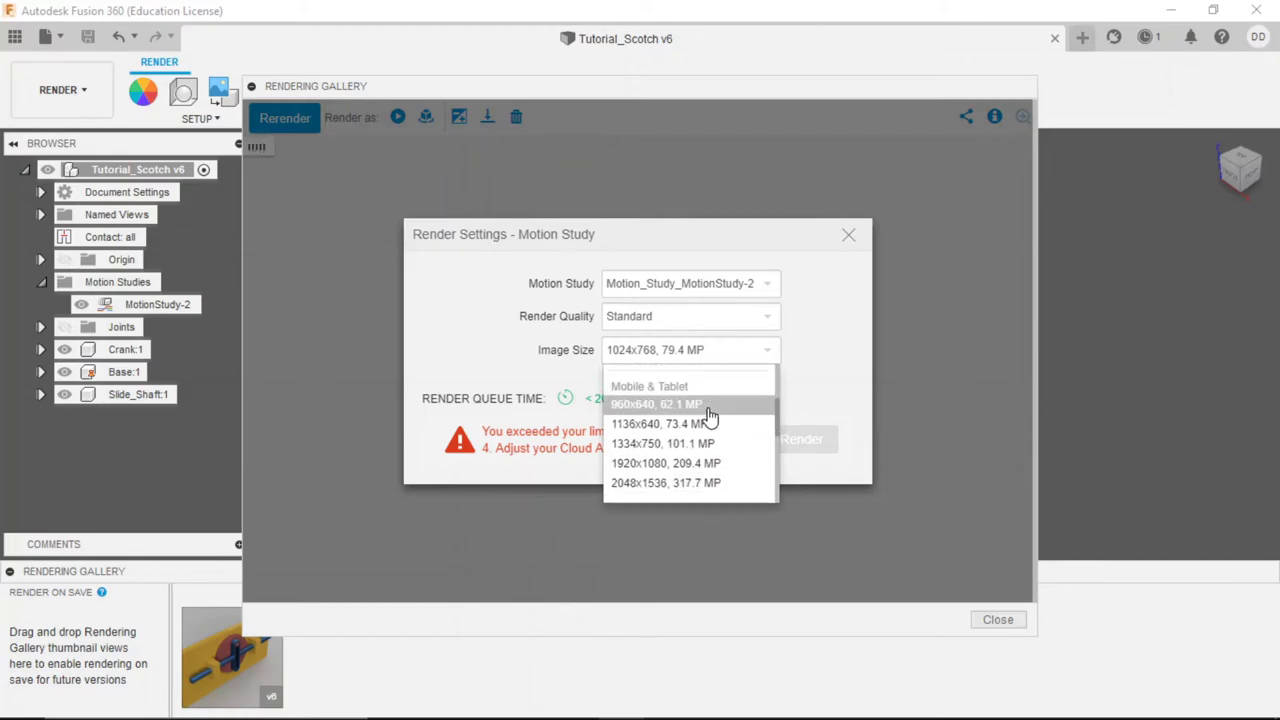
scroll(709, 416, "down", 3)
scroll(704, 422, "down", 3)
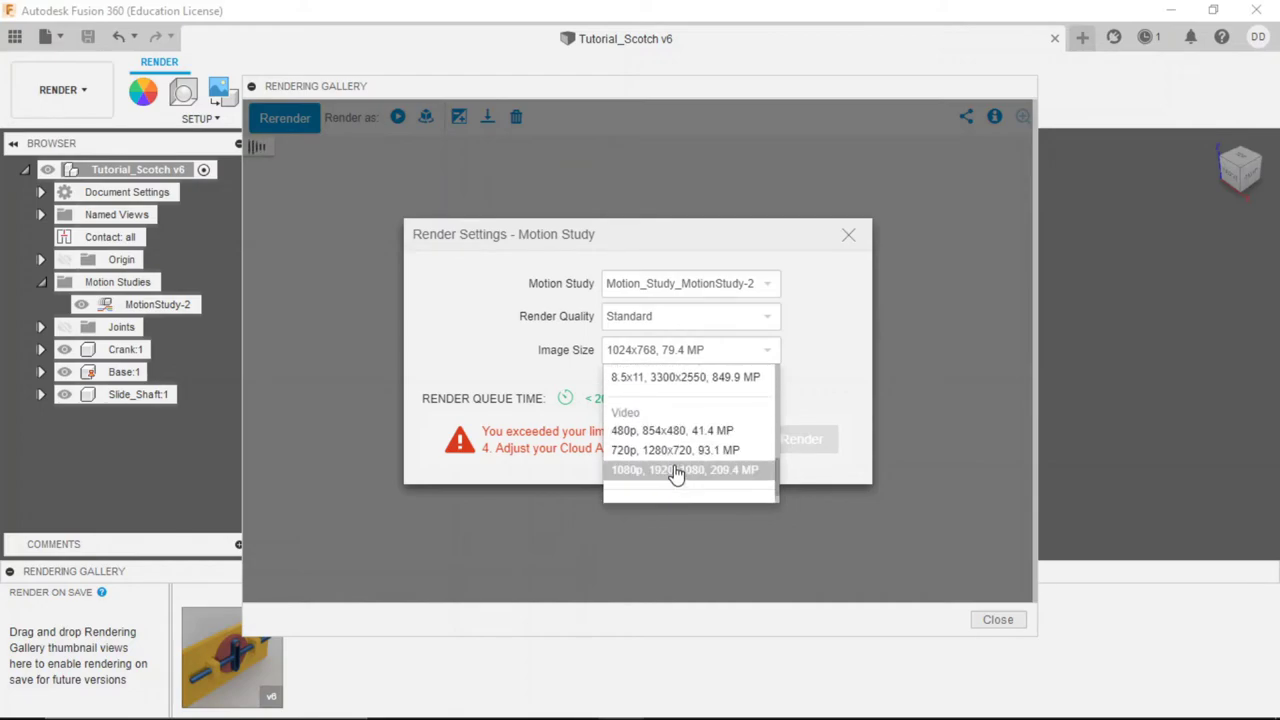
left_click(677, 452)
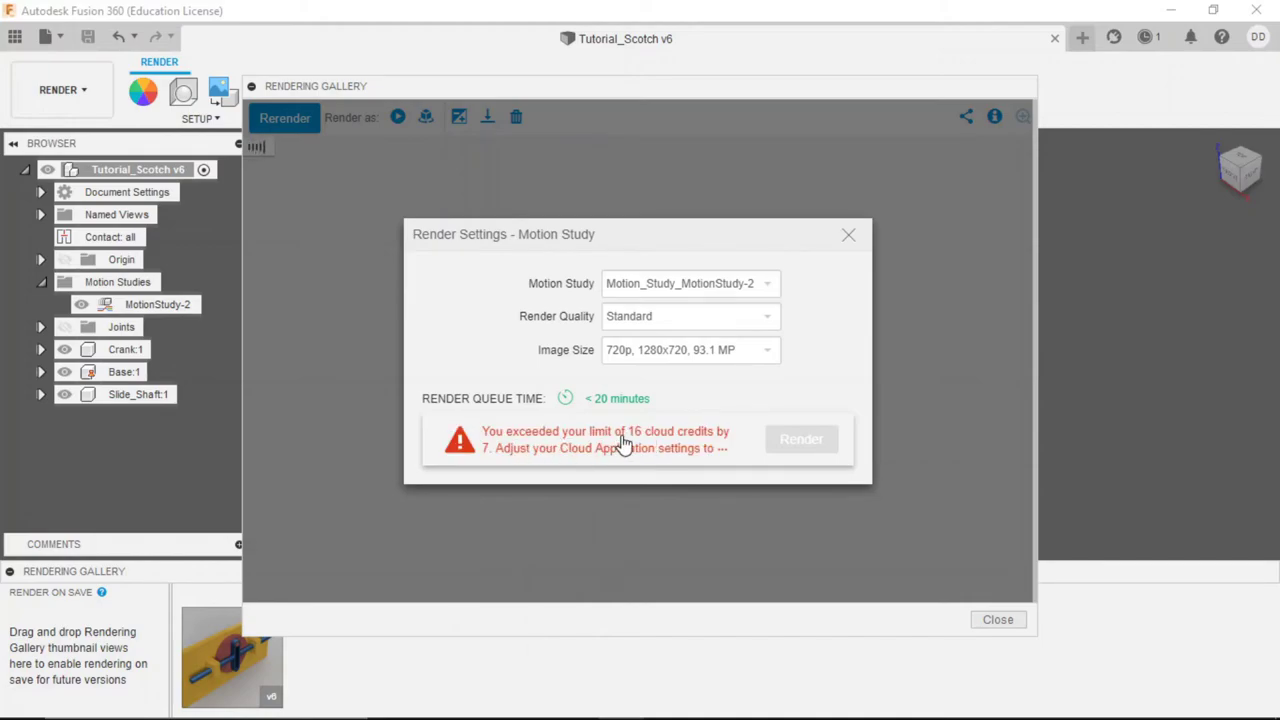
left_click(722, 352)
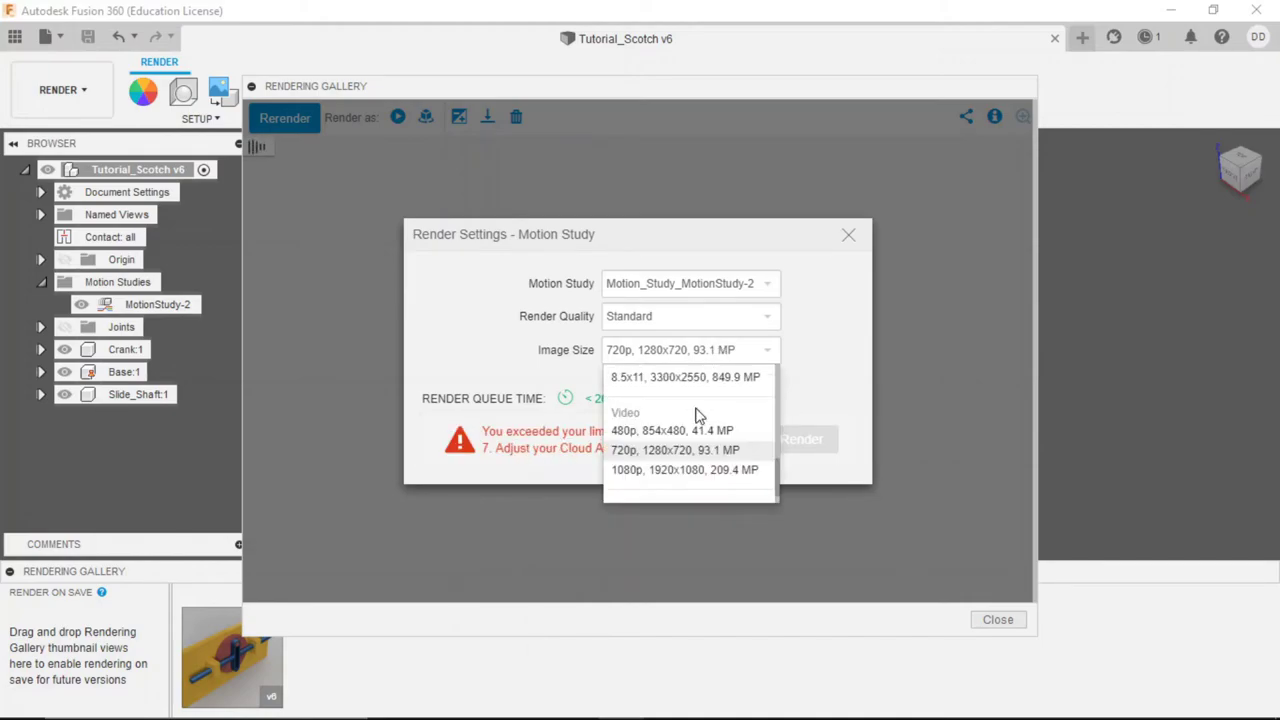
scroll(718, 466, "down", 1)
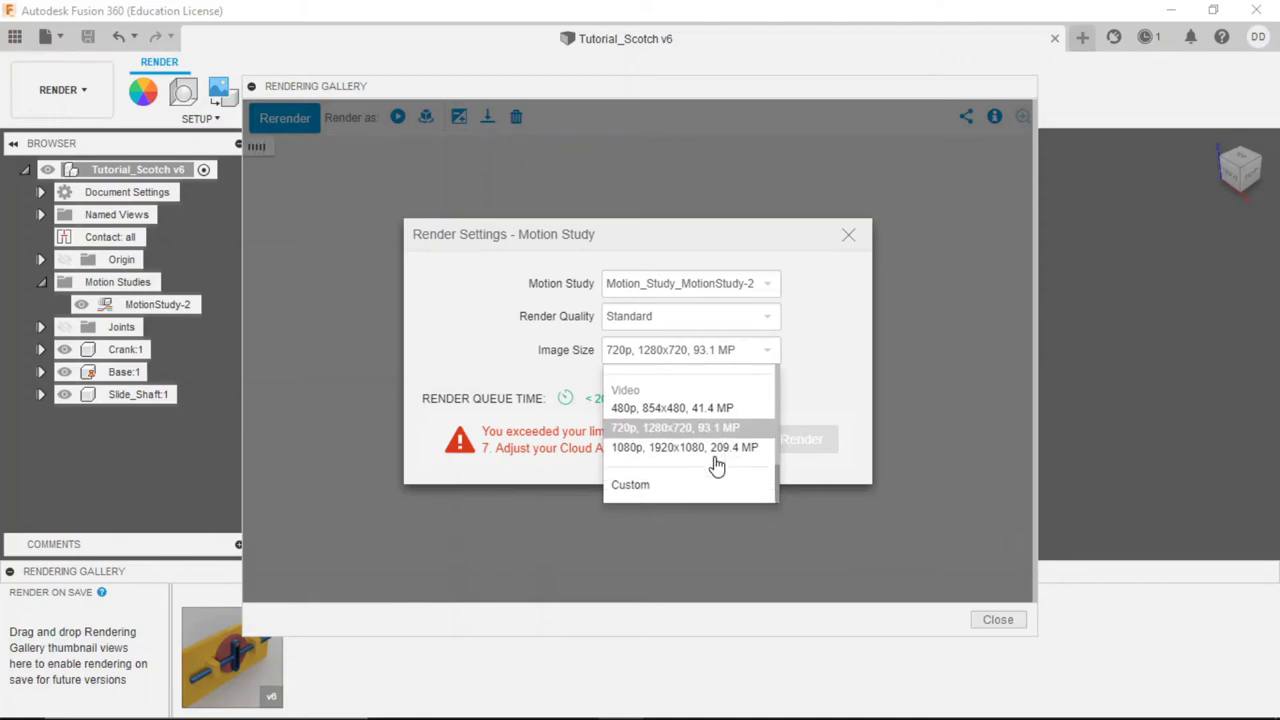
left_click(717, 466)
- Set the image size to 960x640, 62.1 MP and submit the Standard render for 16 credits
left_click(735, 352)
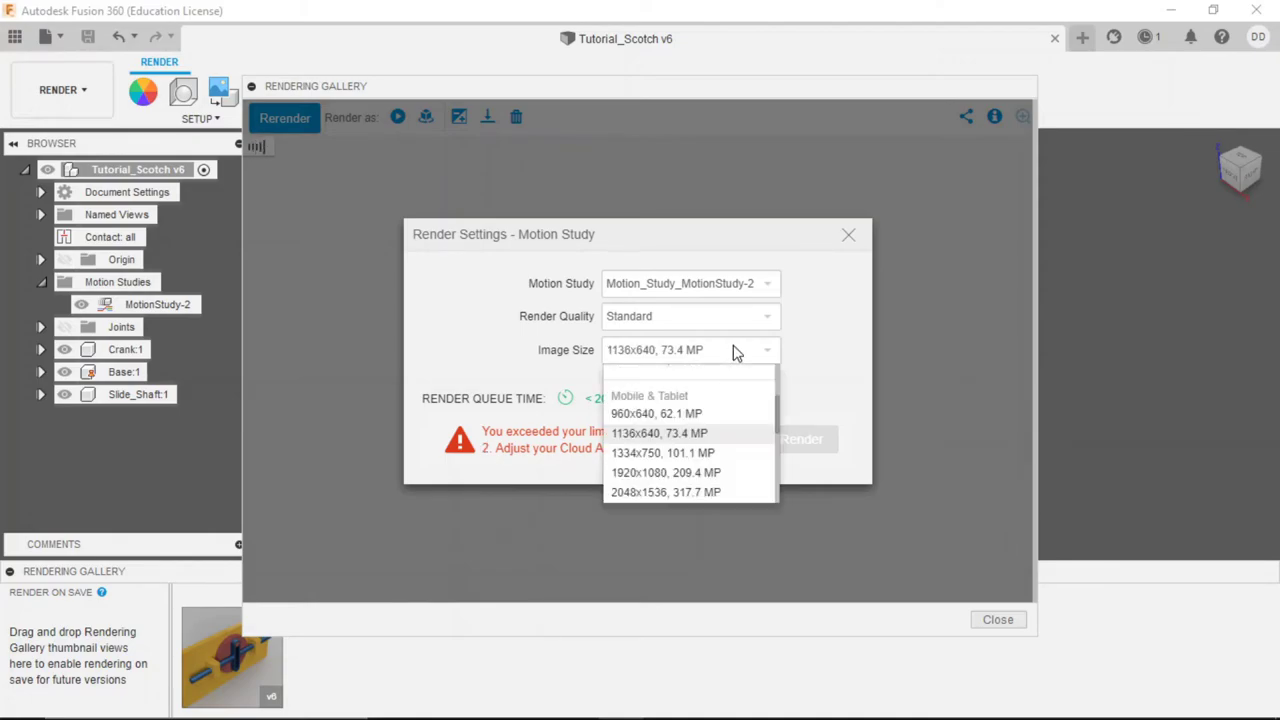
scroll(704, 418, "up", 2)
scroll(704, 418, "up", 3)
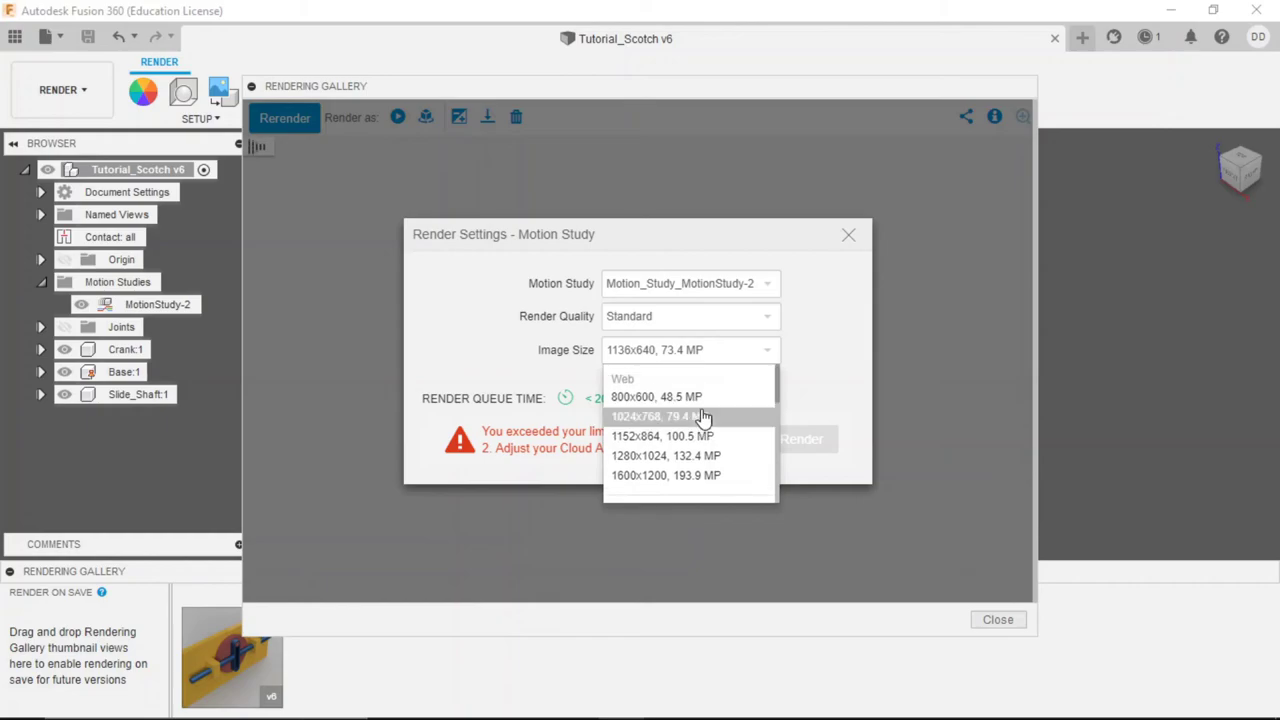
scroll(715, 445, "down", 1)
scroll(715, 443, "down", 2)
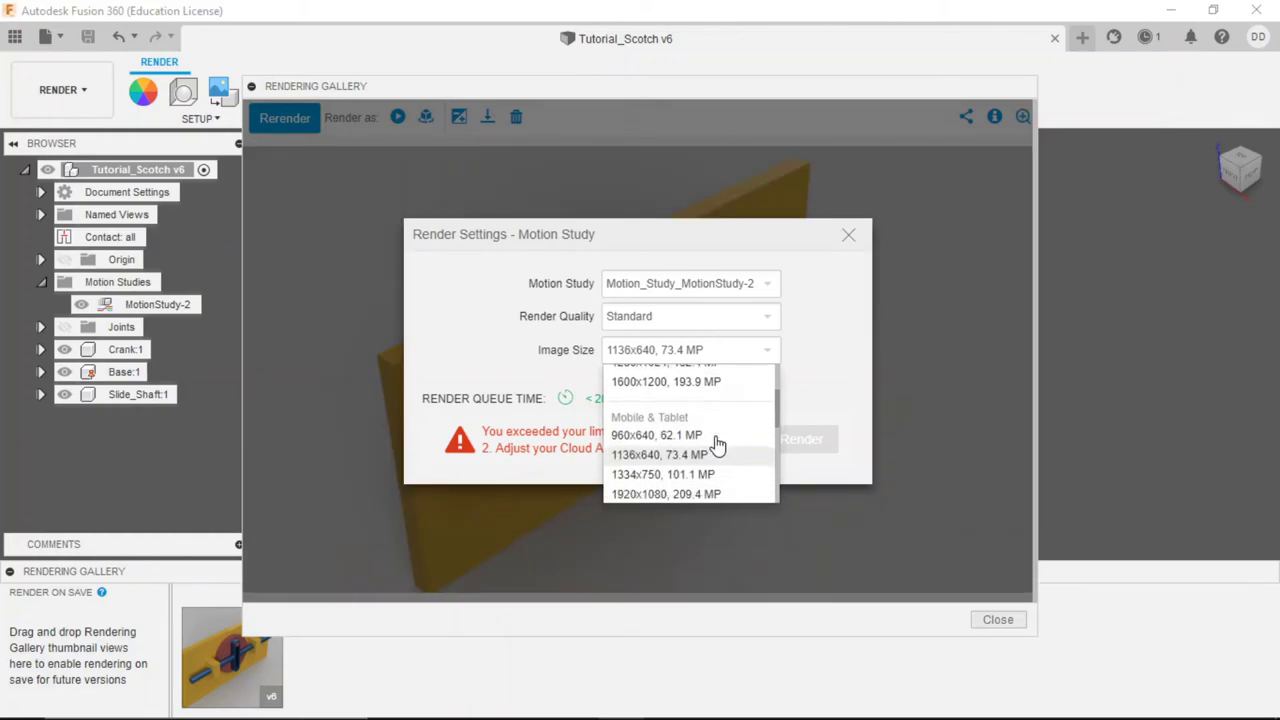
scroll(704, 412, "down", 1)
scroll(704, 411, "up", 3)
scroll(695, 430, "down", 1)
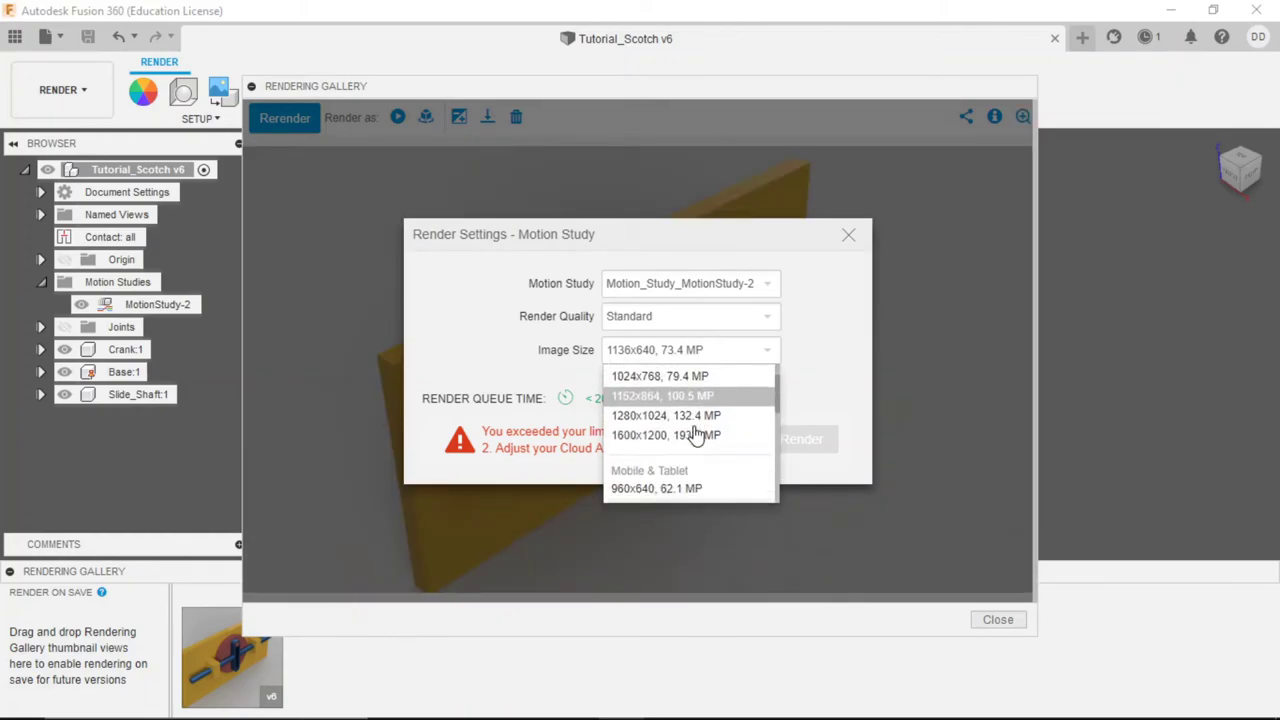
scroll(697, 430, "down", 1)
left_click(698, 468)
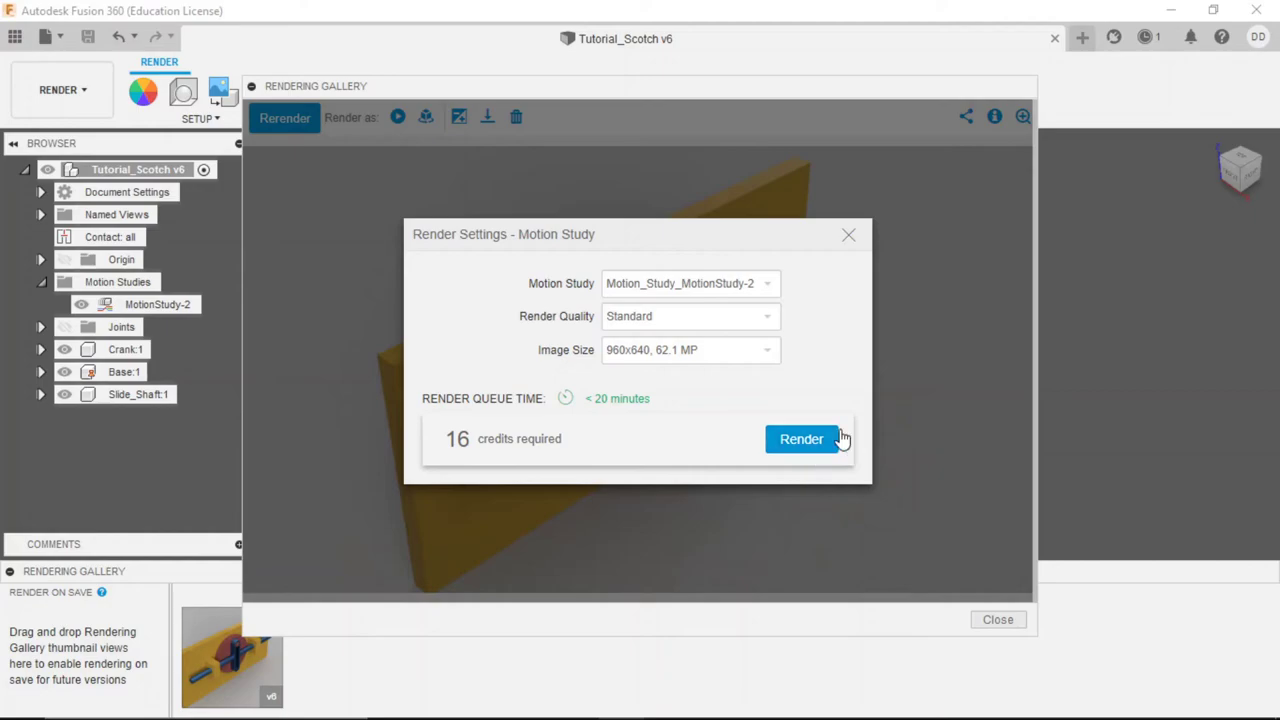
left_click(803, 445)
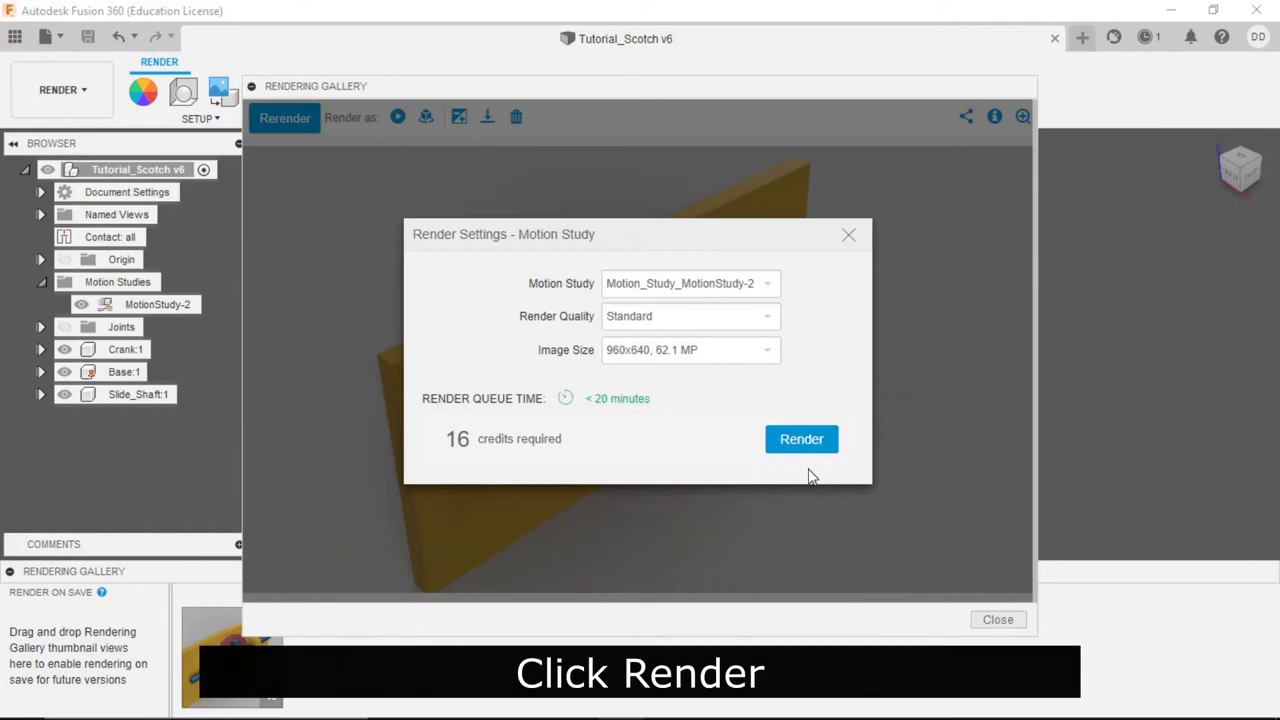
left_click(791, 449)
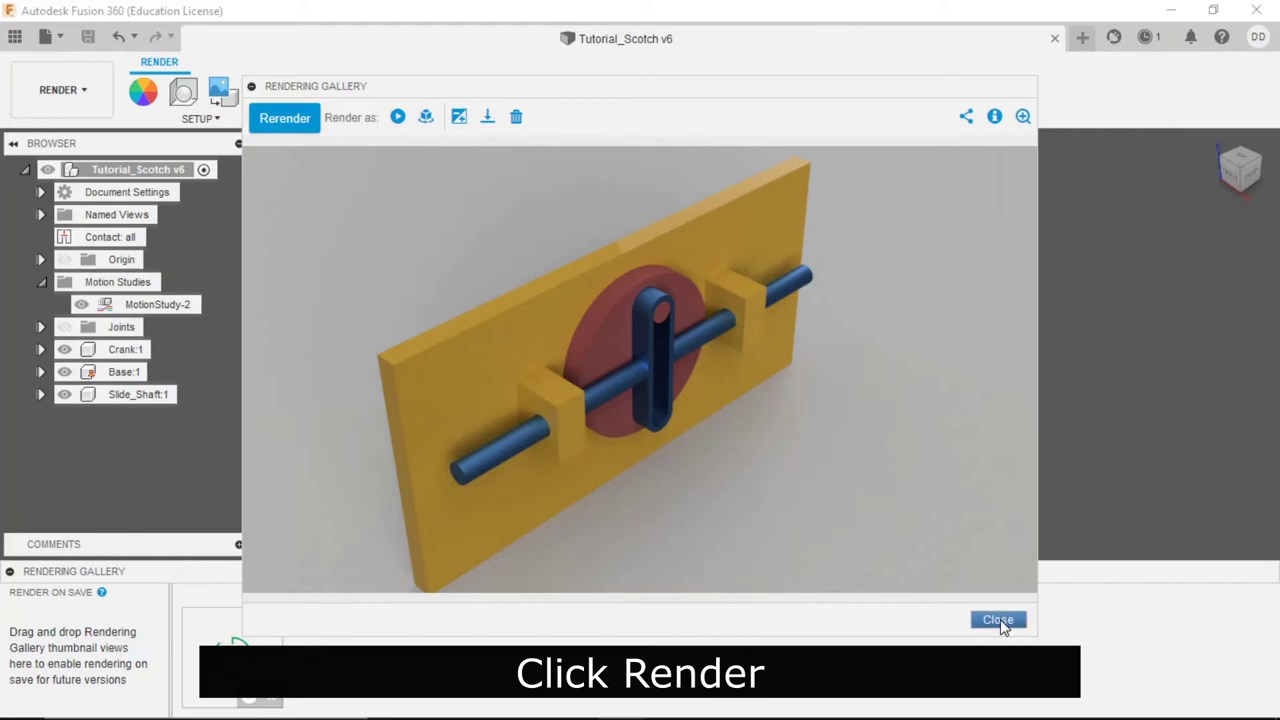
- Close the gallery overlay, check the queued render, and open the finished yoke render's thumbnail
left_click(997, 619)
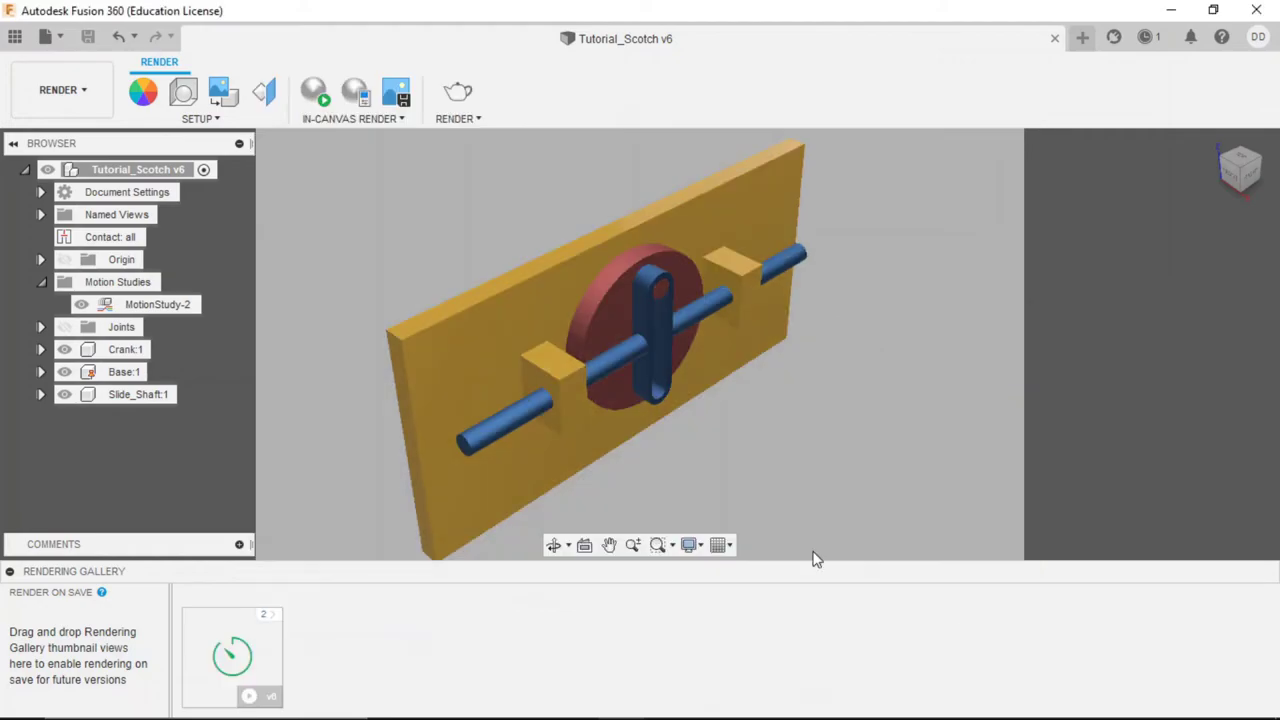
left_click(268, 632)
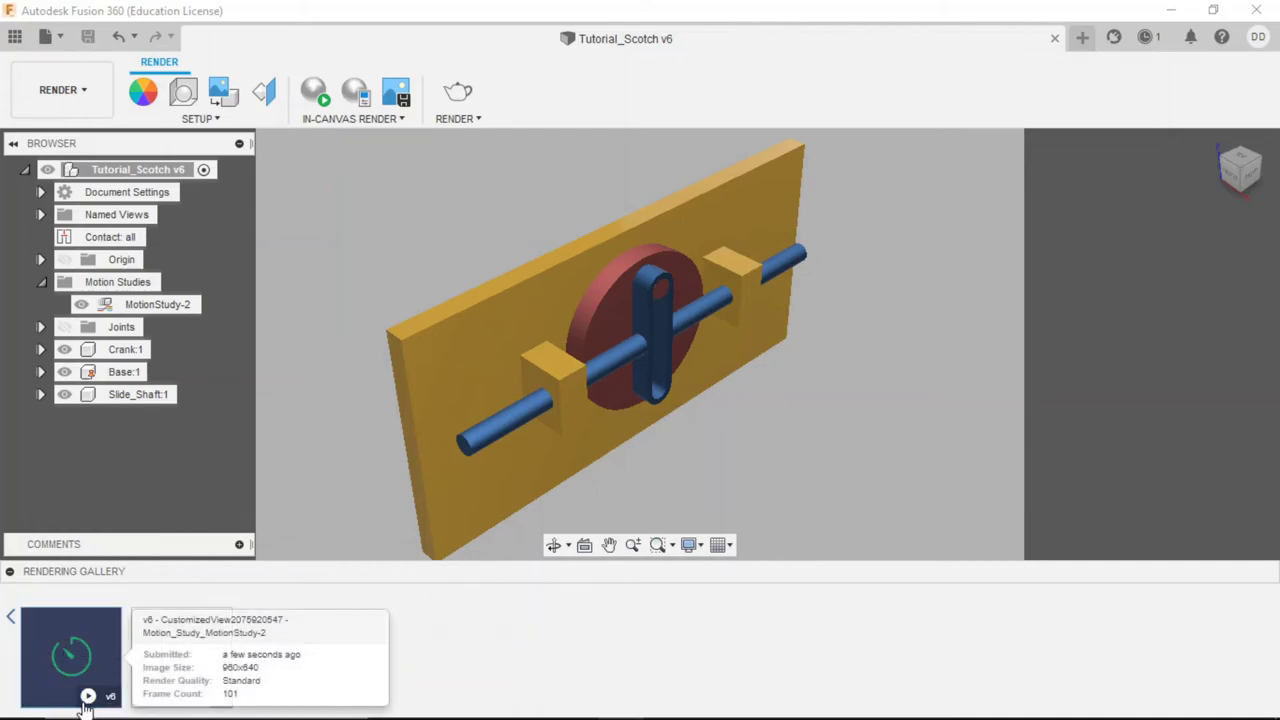
left_click(45, 663)
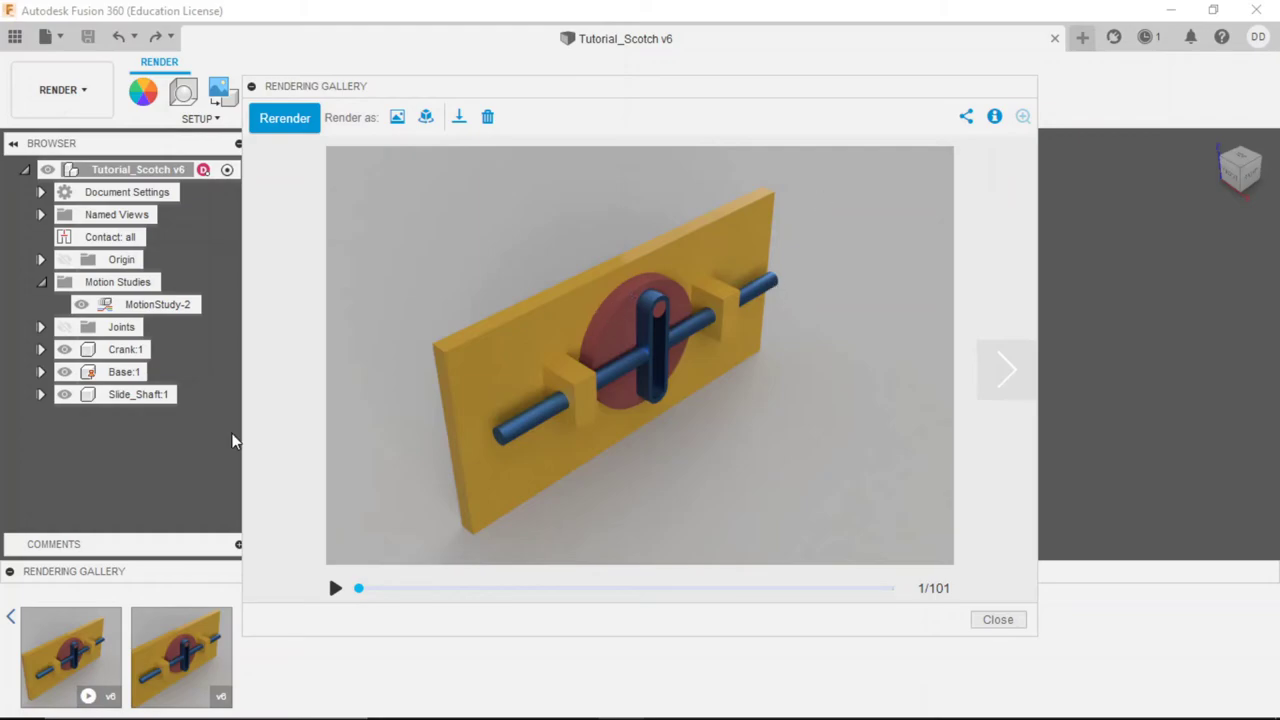
- Play the rendered animation, then choose Download Motion Study as Video
left_click(336, 590)
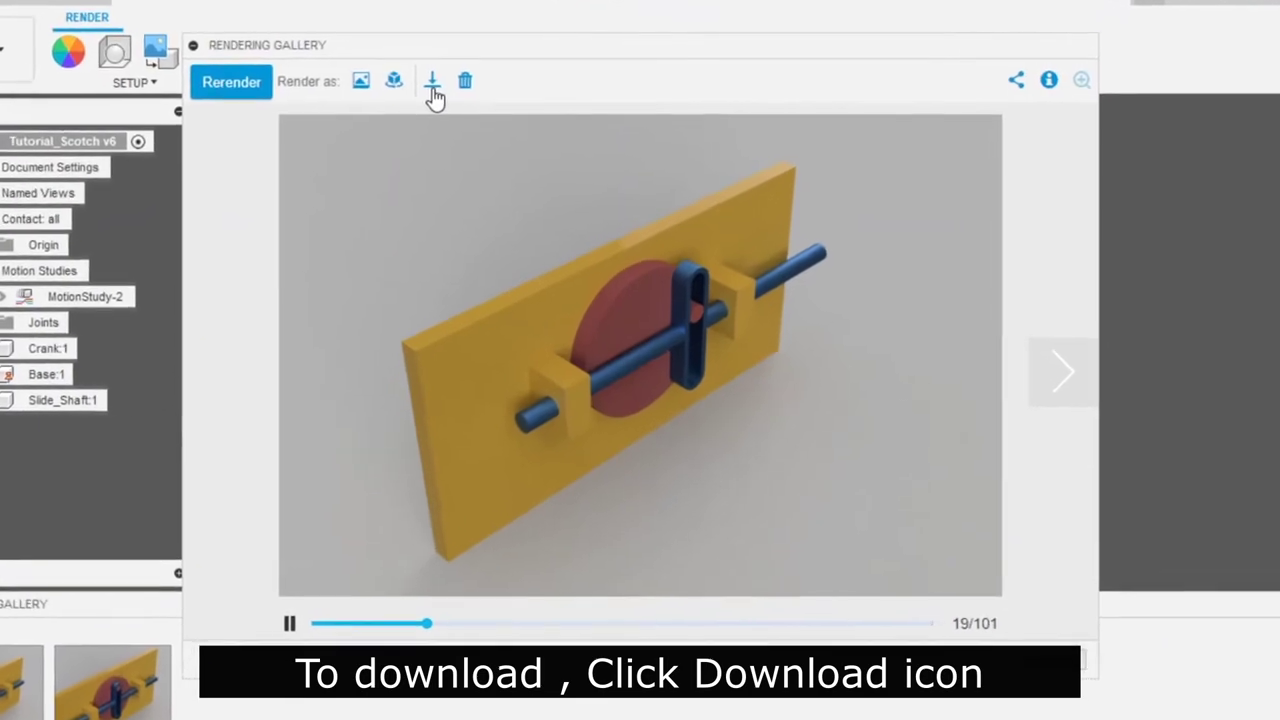
left_click(422, 78)
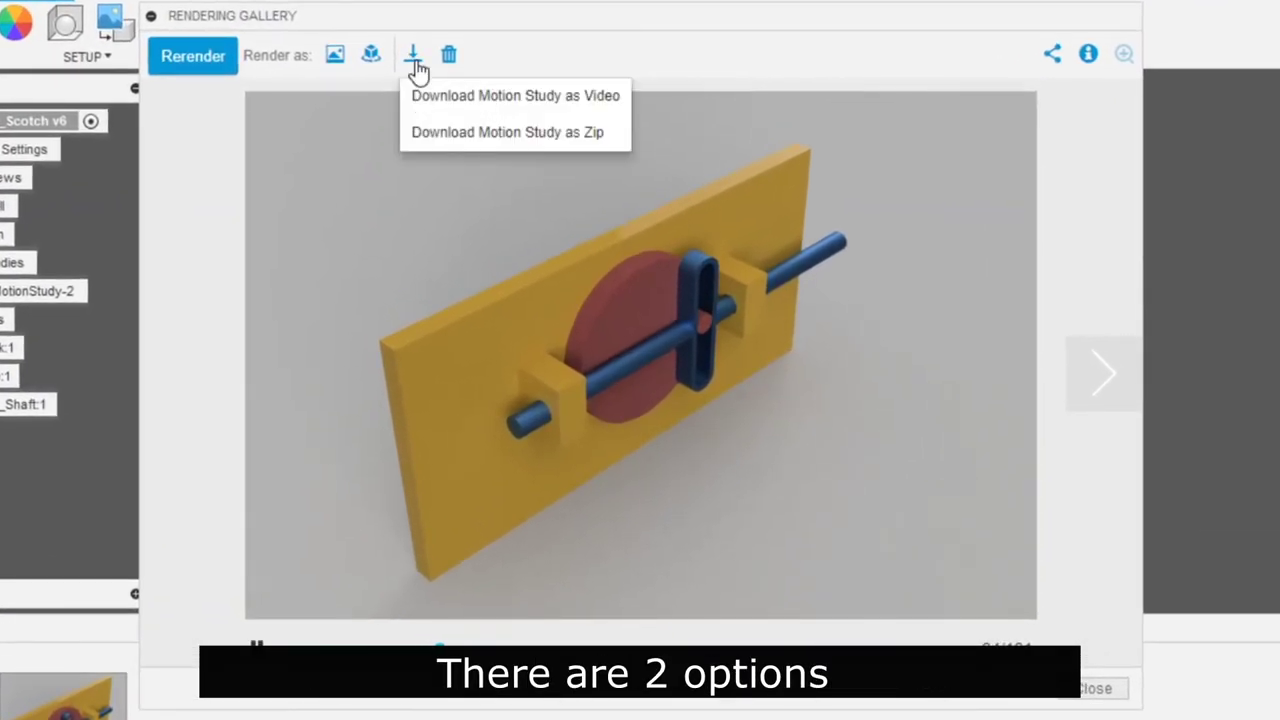
left_click(534, 107)
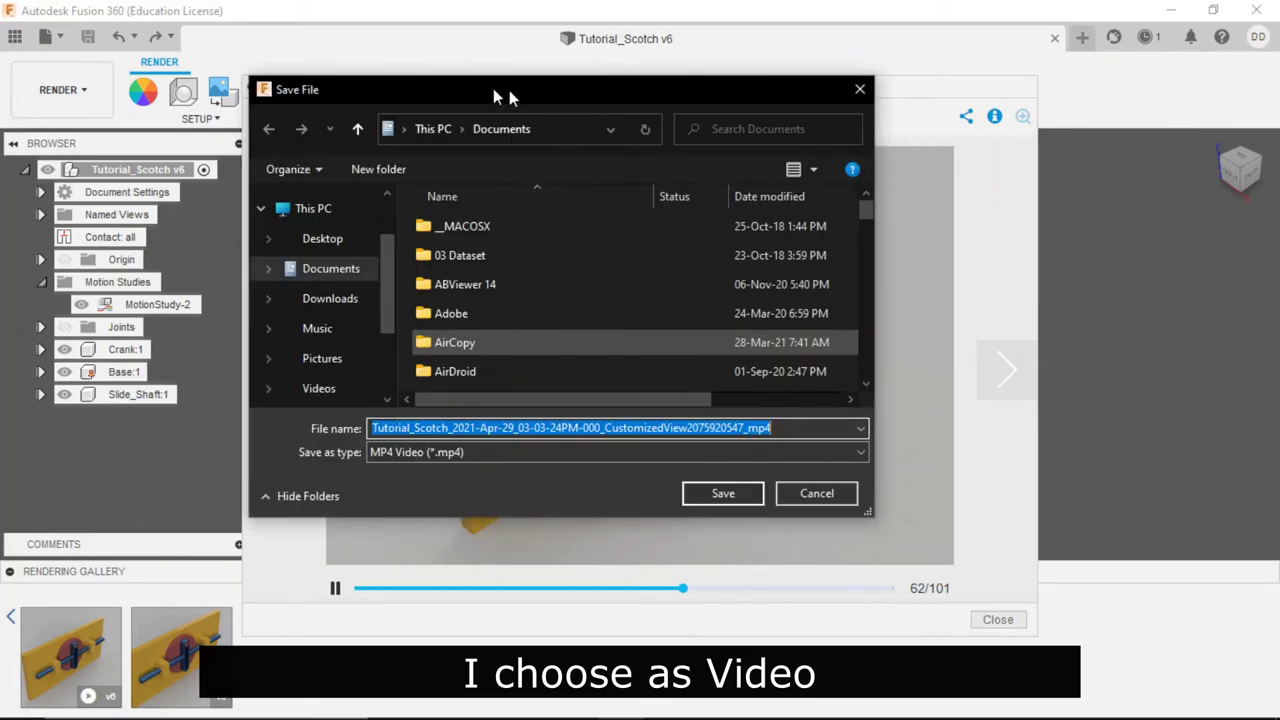
- Save the MP4 into Downloads with the file name shortened to Tutorial_Scotch_2021
left_click_drag(494, 90, 316, 47)
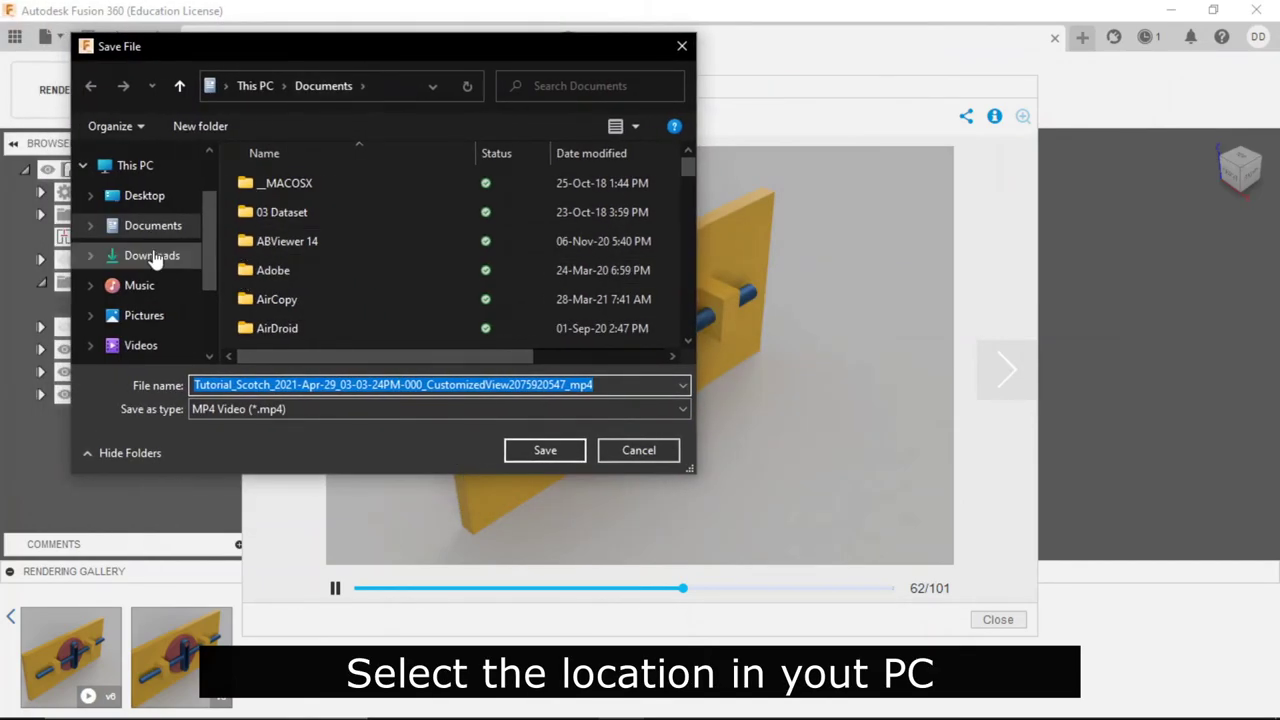
left_click(152, 255)
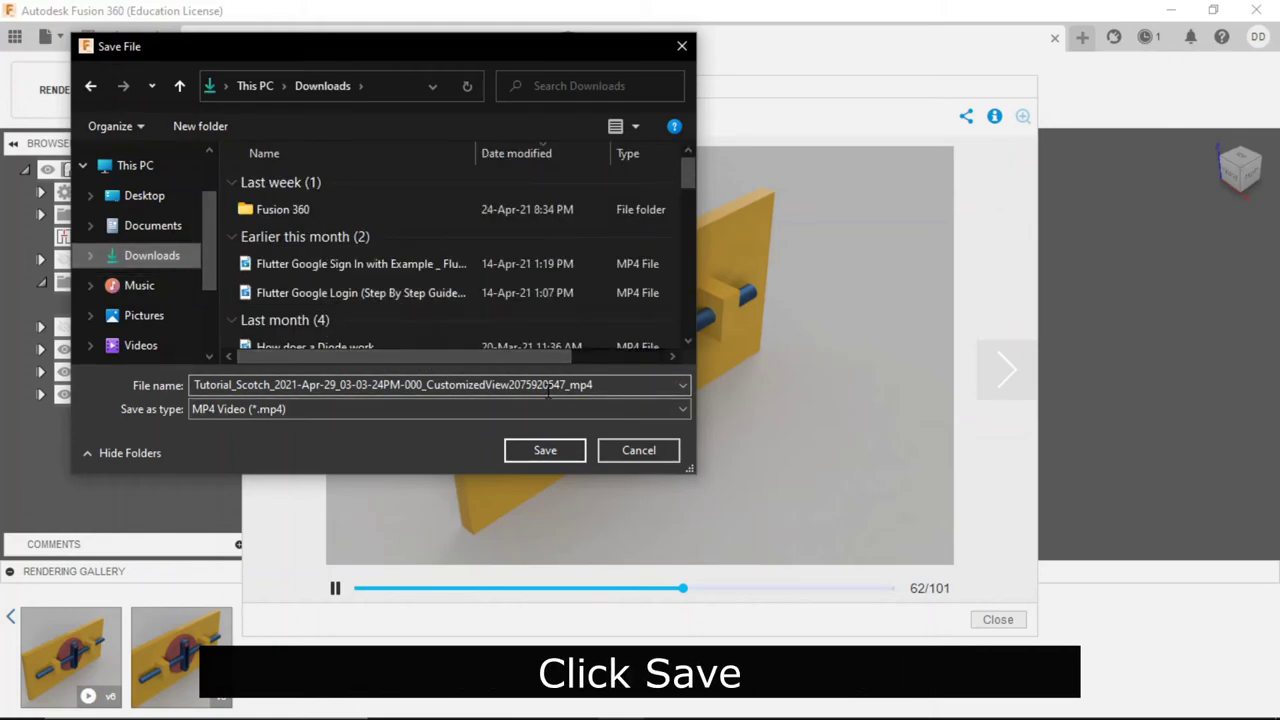
left_click_drag(595, 385, 297, 385)
key("BackSpace")
left_click(546, 450)
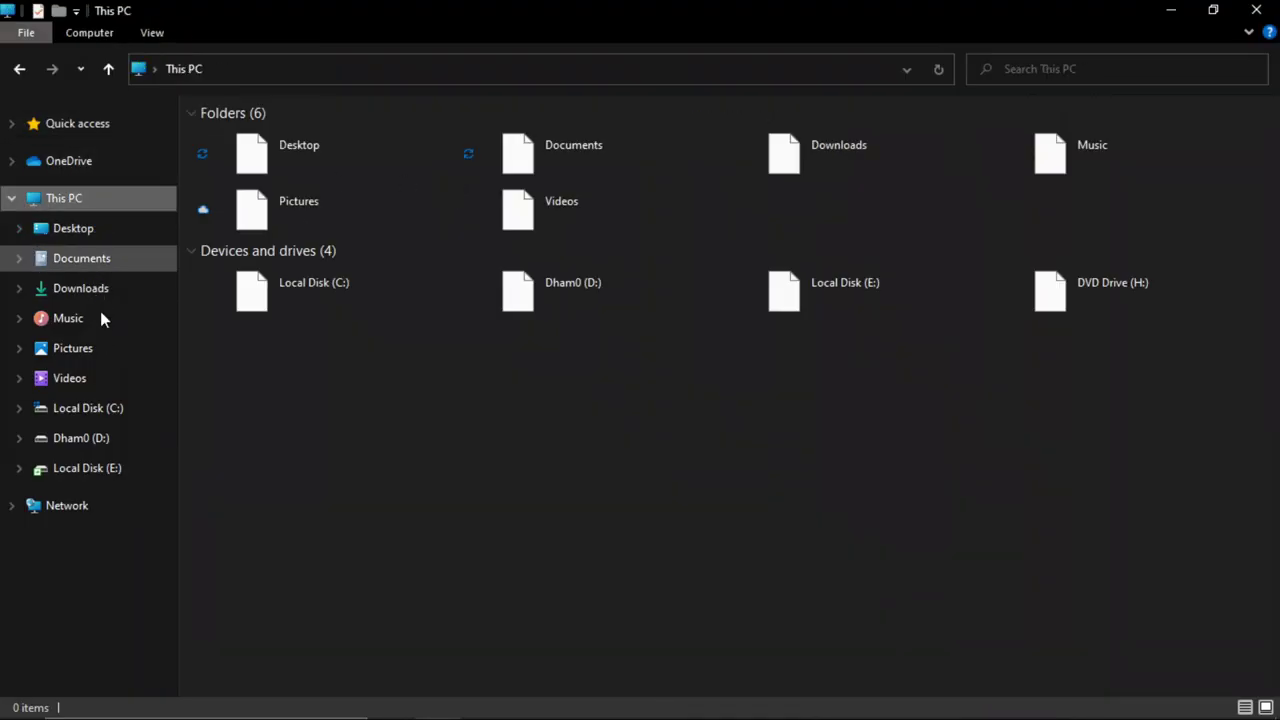
- Play Tutorial_Scotch_2021.mp4 from the Downloads folder in Movies & TV, then close the player
left_click(80, 288)
double_click(252, 200)
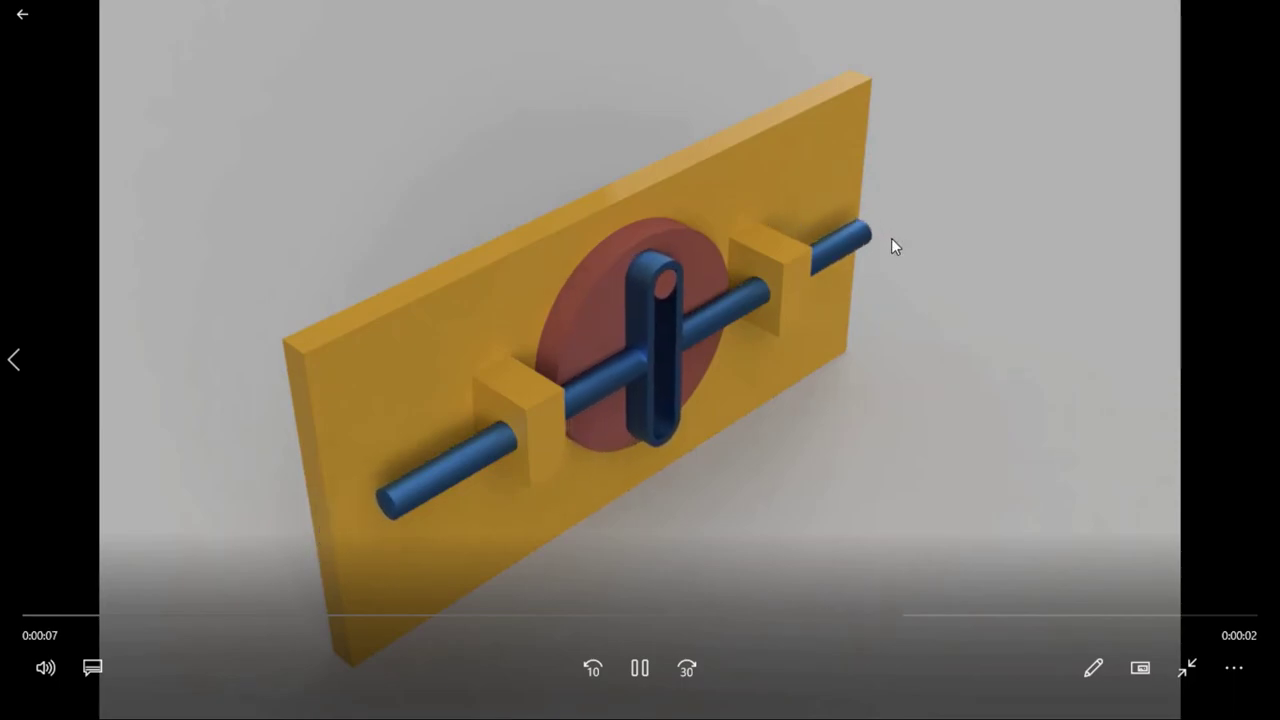
left_click(1269, 15)
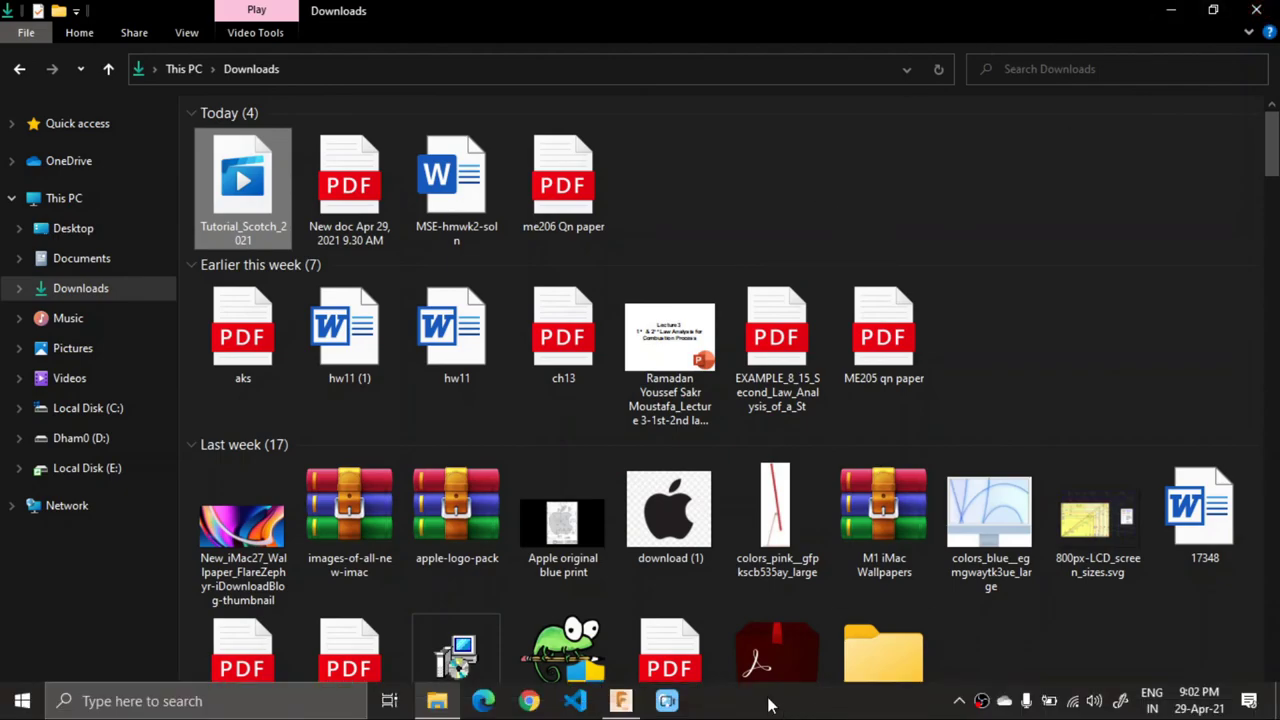
- Bring Fusion 360 back to the front and close the Rendering Gallery viewer
left_click(617, 706)
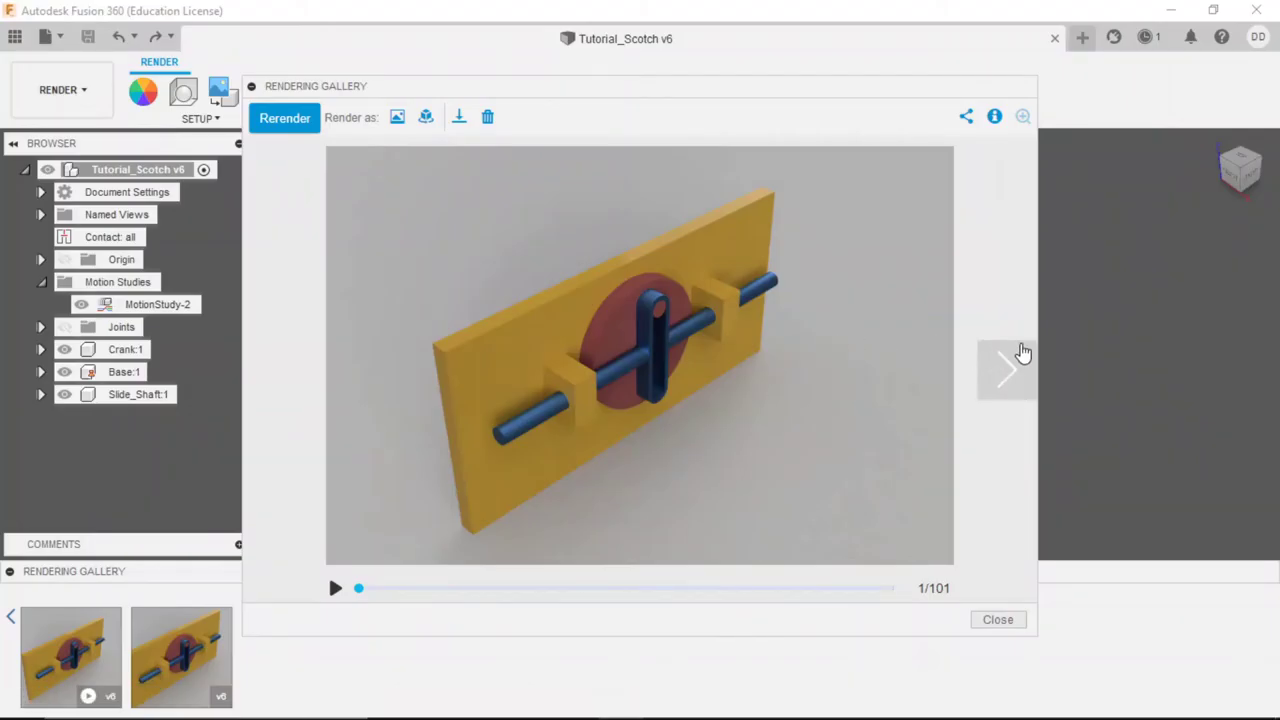
left_click(997, 619)
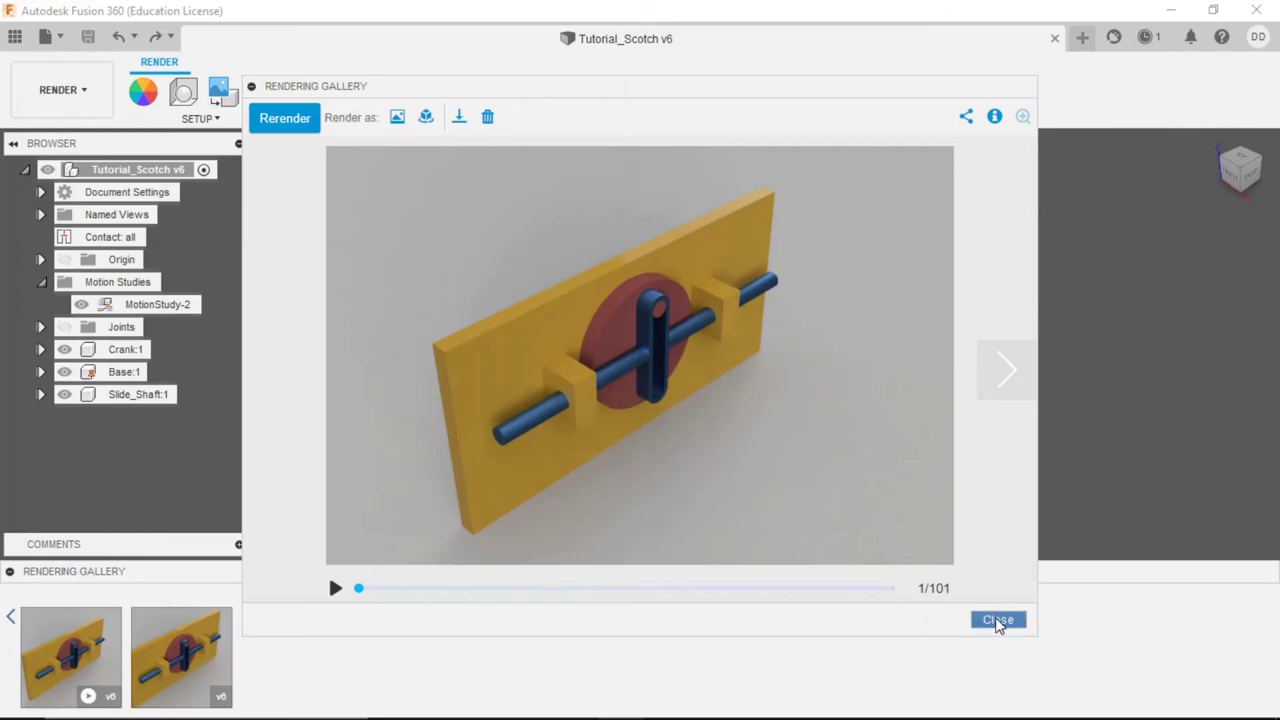